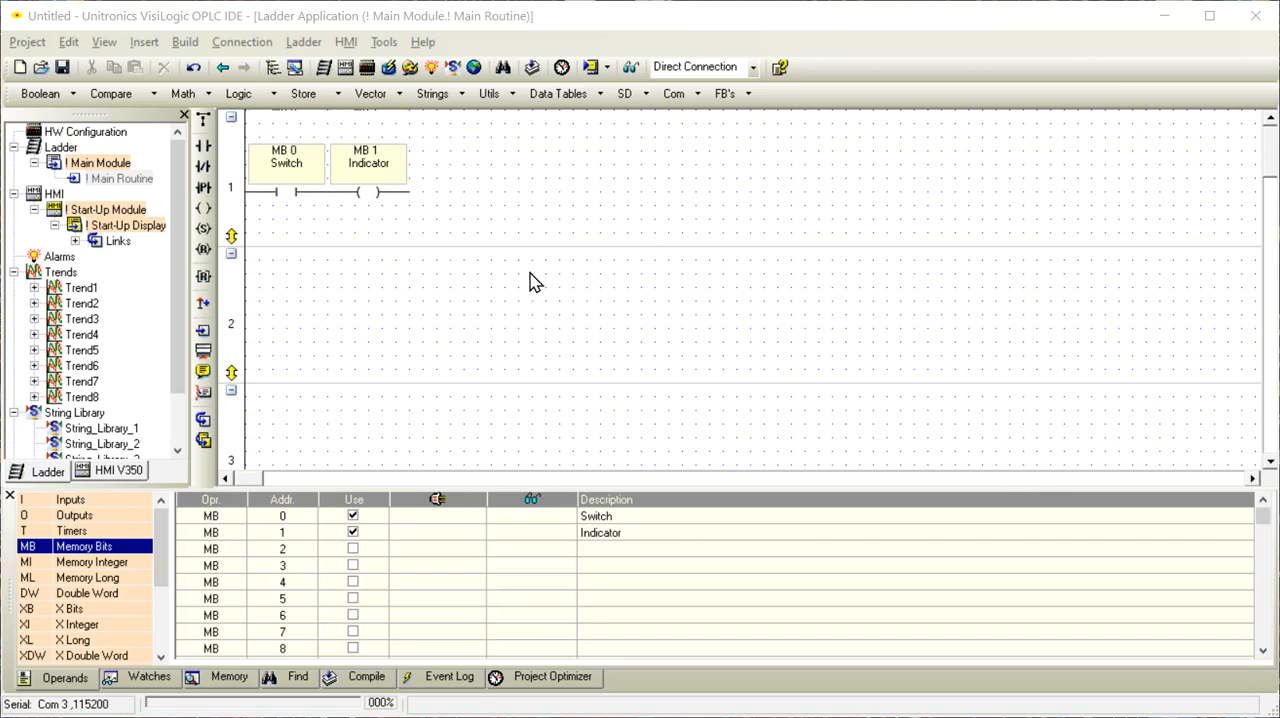
# Draw a button about 56 by 56 on the Start-Up Display and reposition it at about left 56, top 87
pyautogui.doubleClick(133, 178)
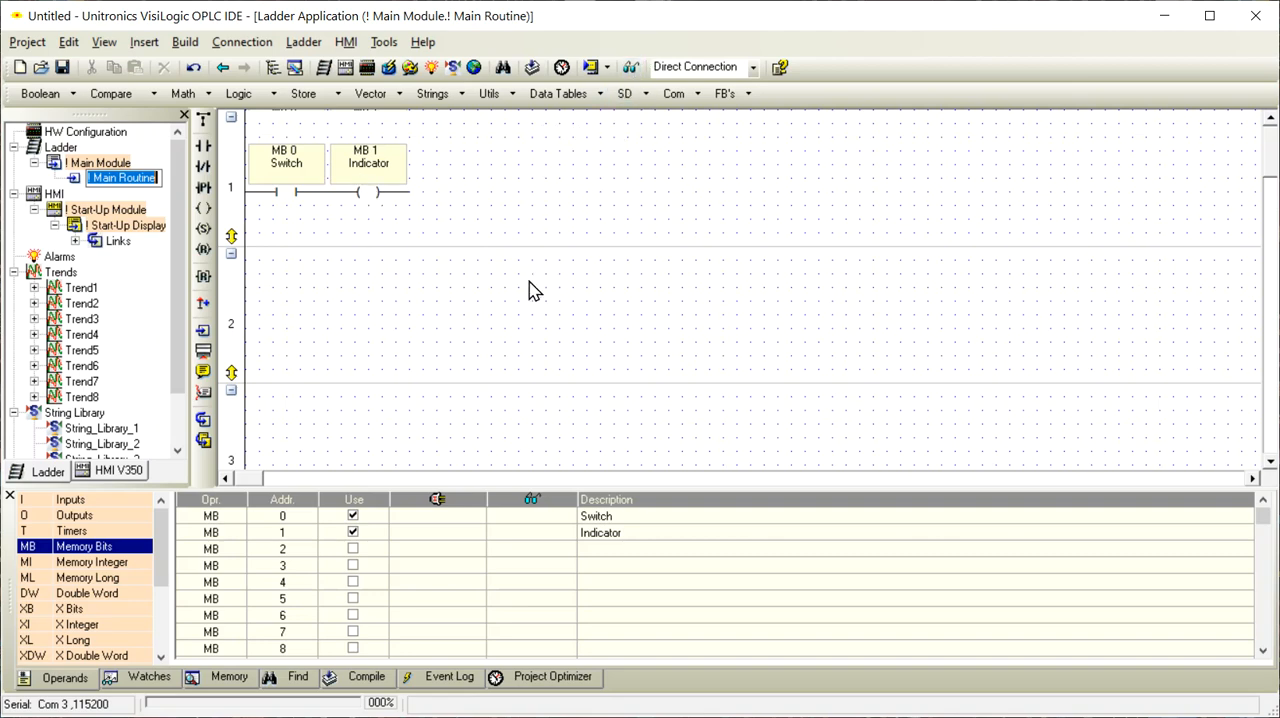
pyautogui.click(130, 229)
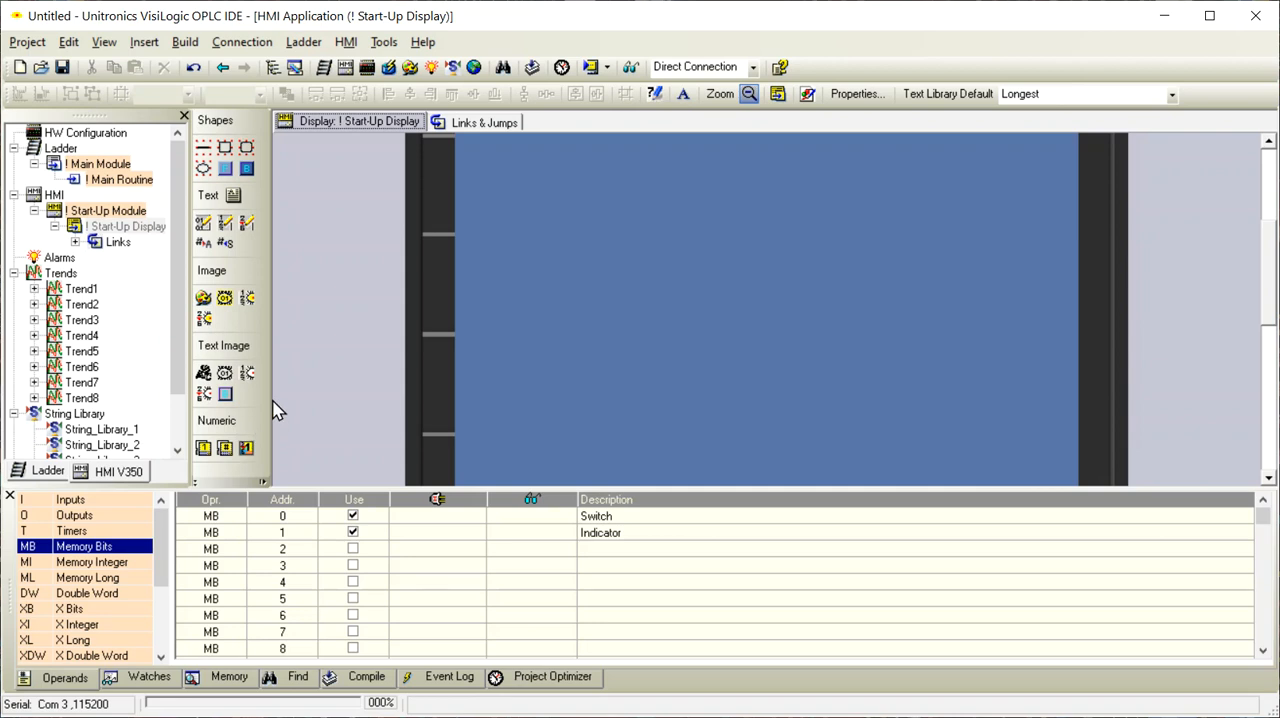
pyautogui.click(248, 169)
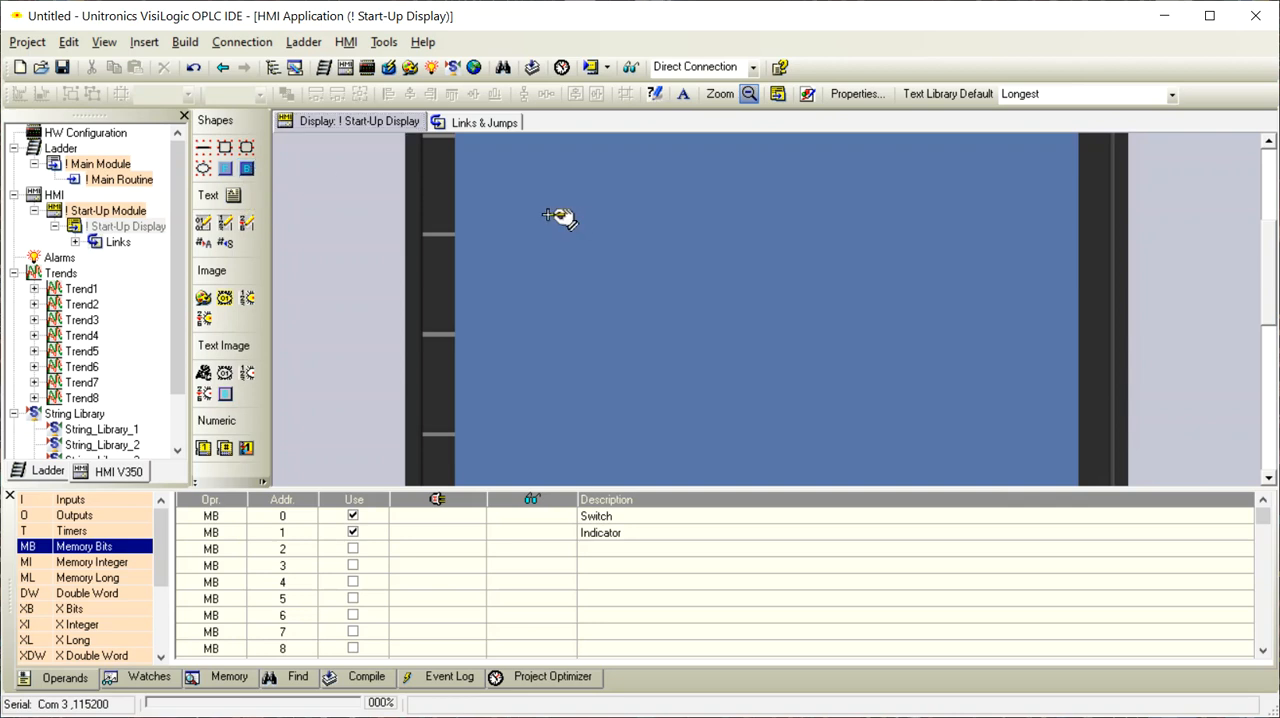
pyautogui.moveTo(541, 212); pyautogui.dragTo(650, 322)
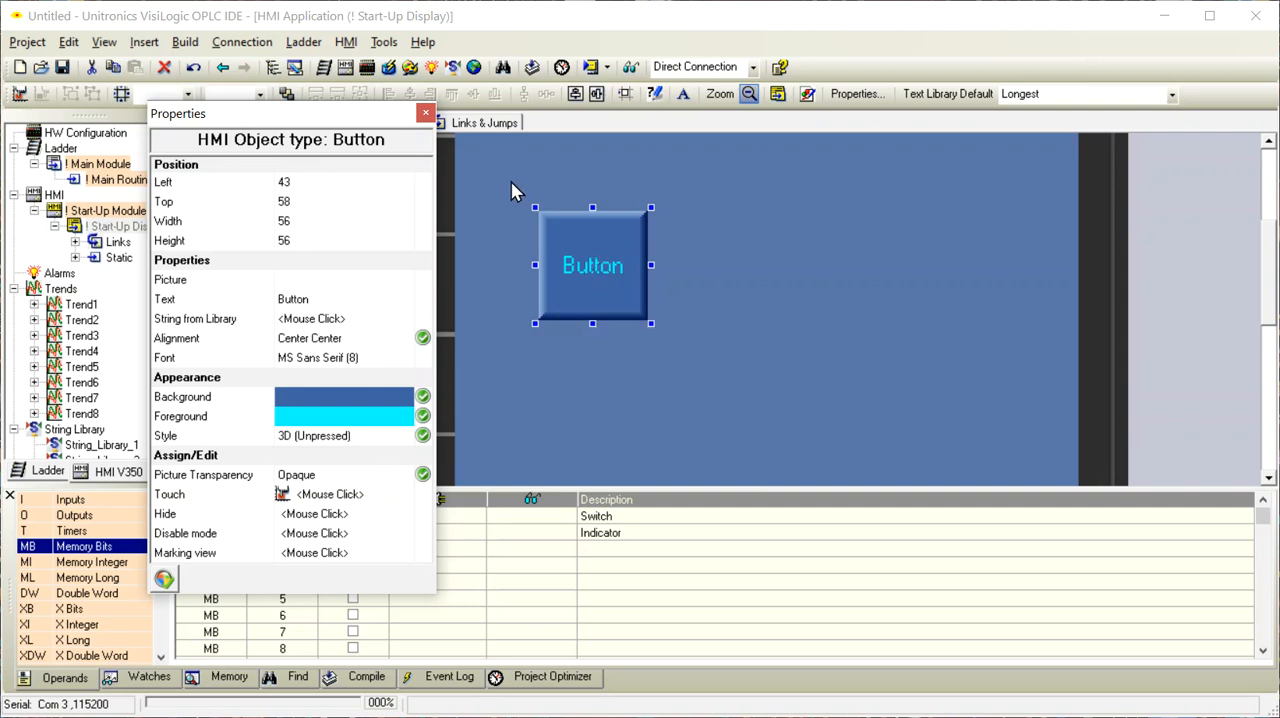
pyautogui.moveTo(572, 250); pyautogui.dragTo(632, 344)
pyautogui.scroll(1, 916, 296)
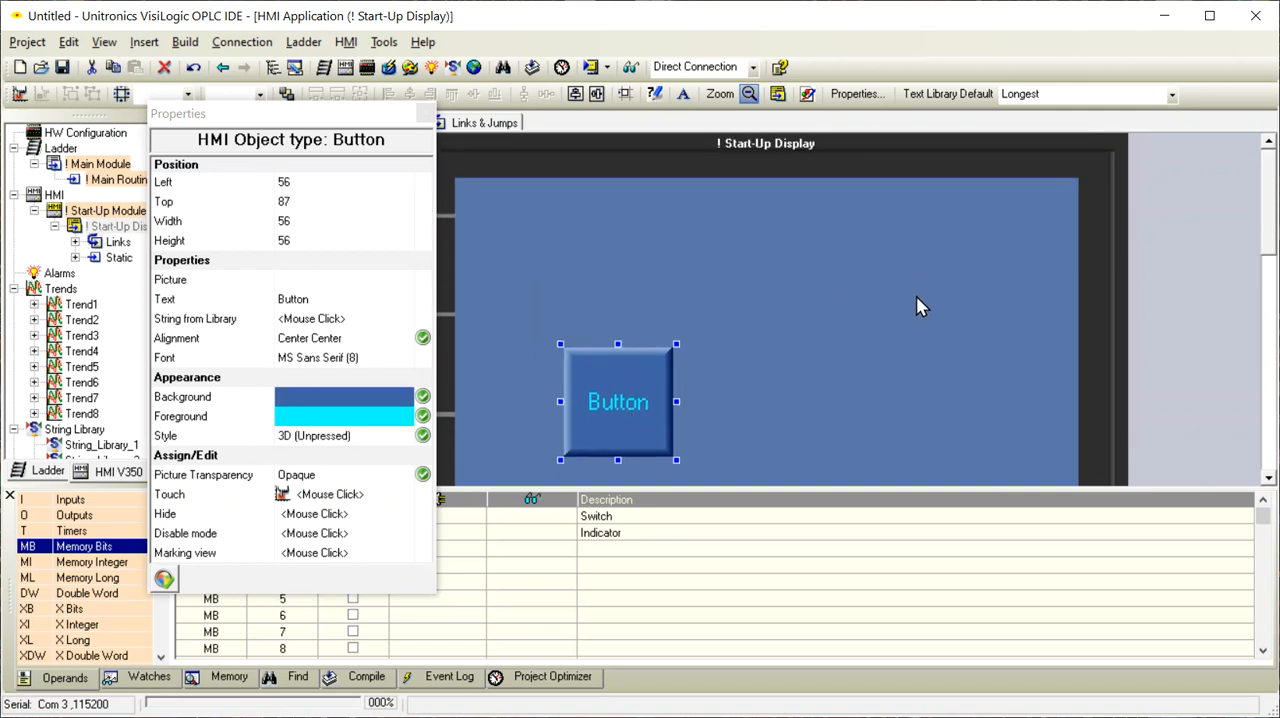
pyautogui.scroll(-2, 916, 296)
pyautogui.scroll(2, 916, 316)
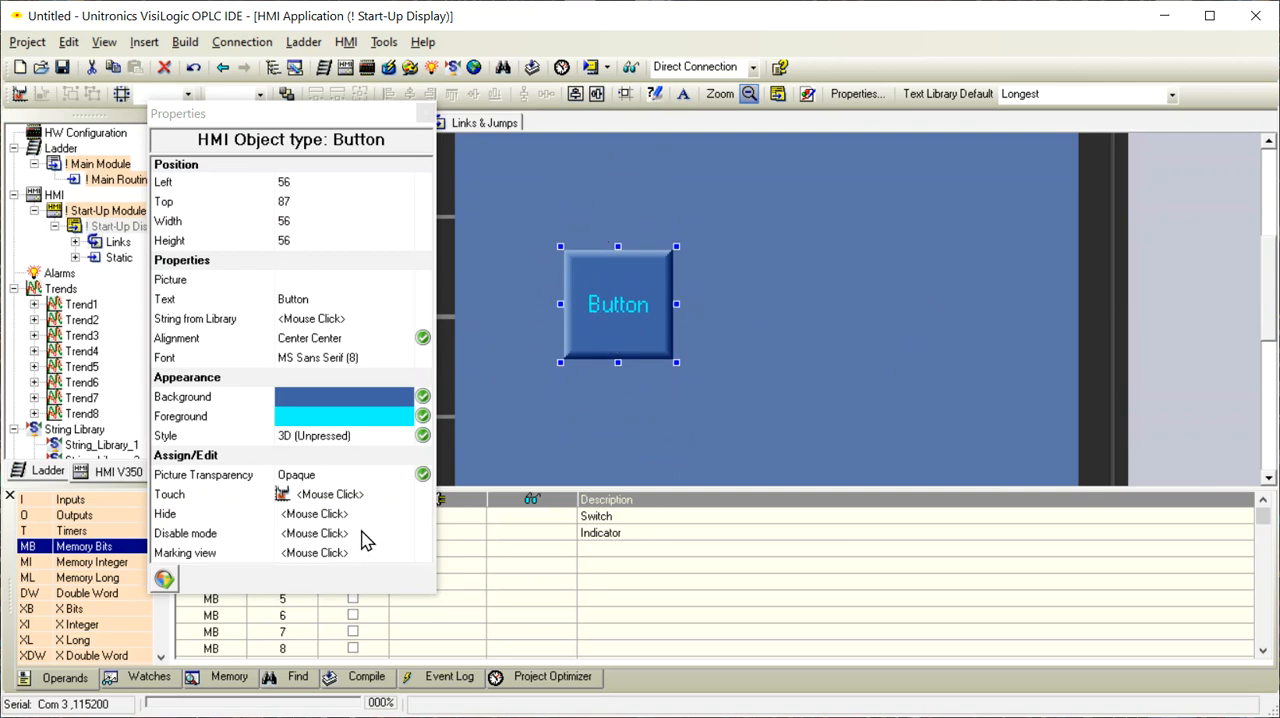
pyautogui.click(365, 437)
pyautogui.click(406, 440)
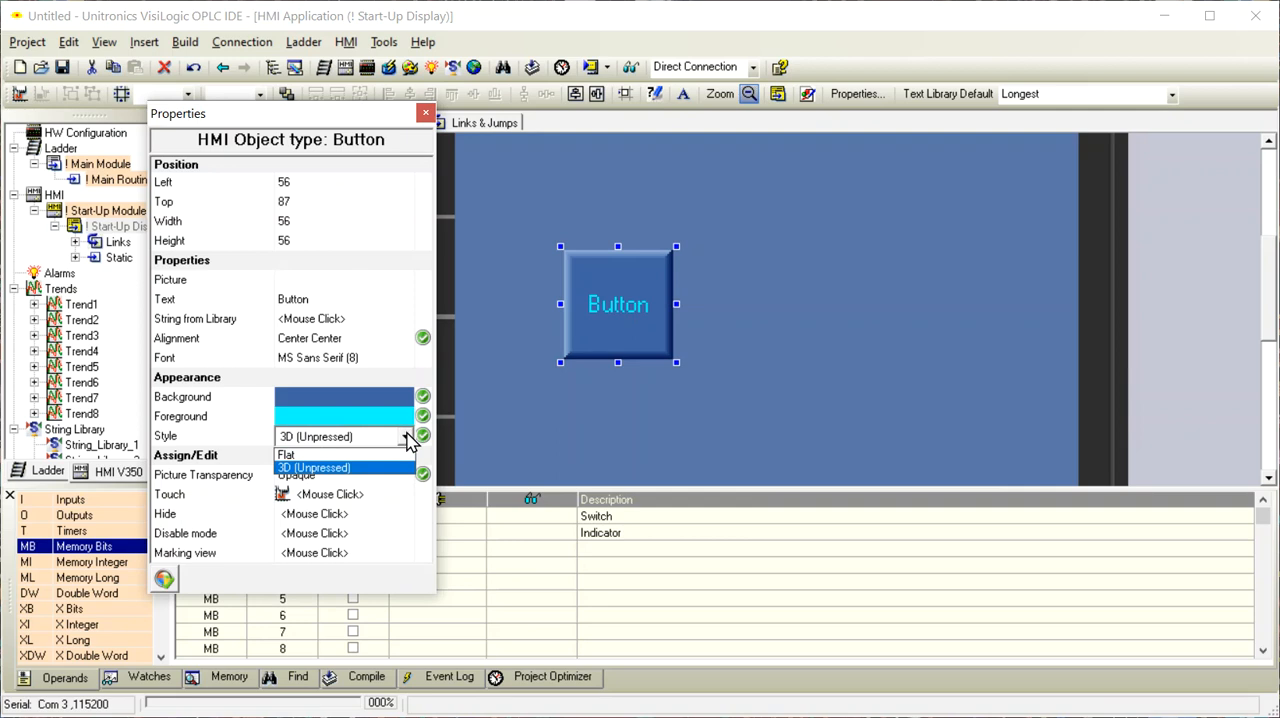
pyautogui.click(375, 420)
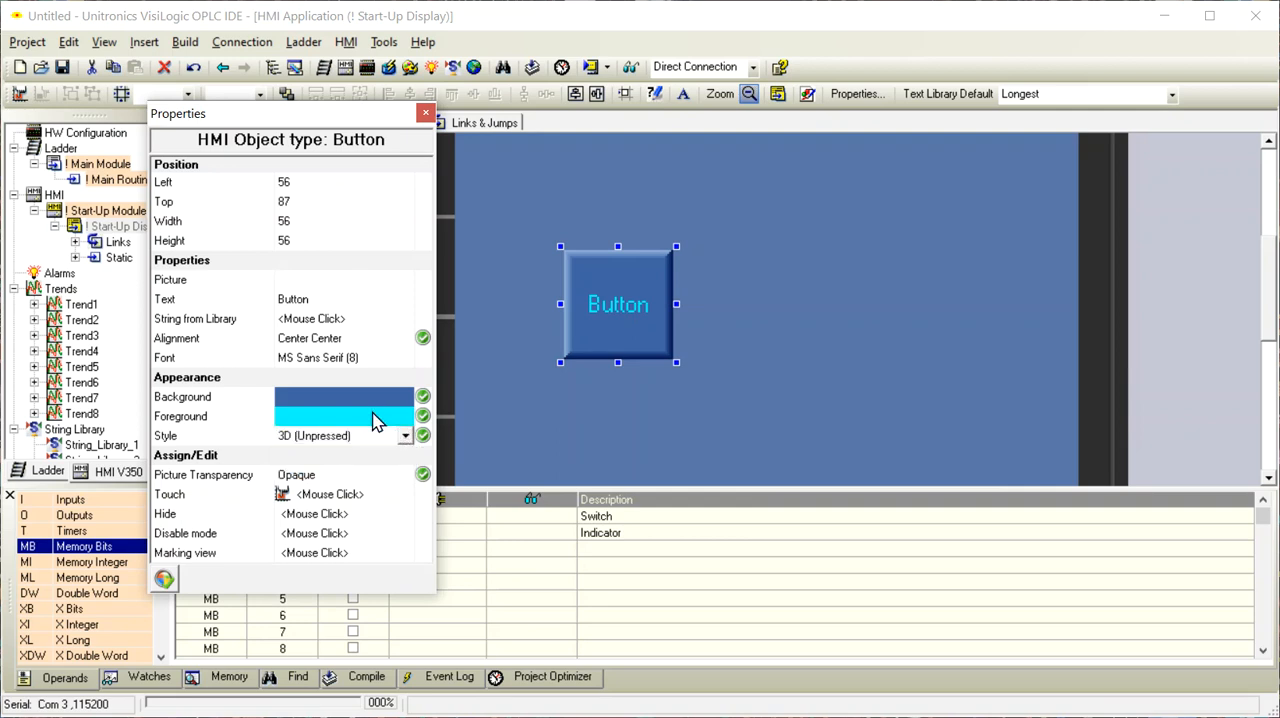
# Set the button's foreground color to dark navy blue
pyautogui.click(375, 420)
pyautogui.click(405, 425)
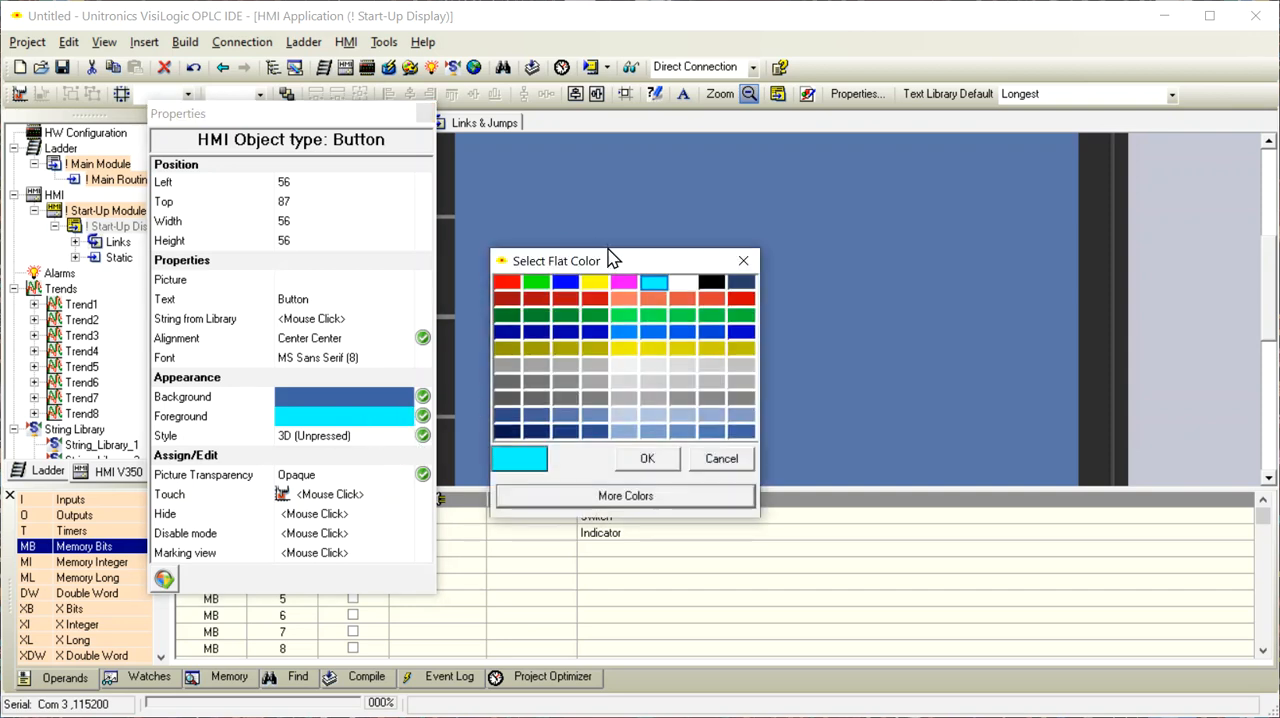
pyautogui.moveTo(631, 262); pyautogui.dragTo(888, 243)
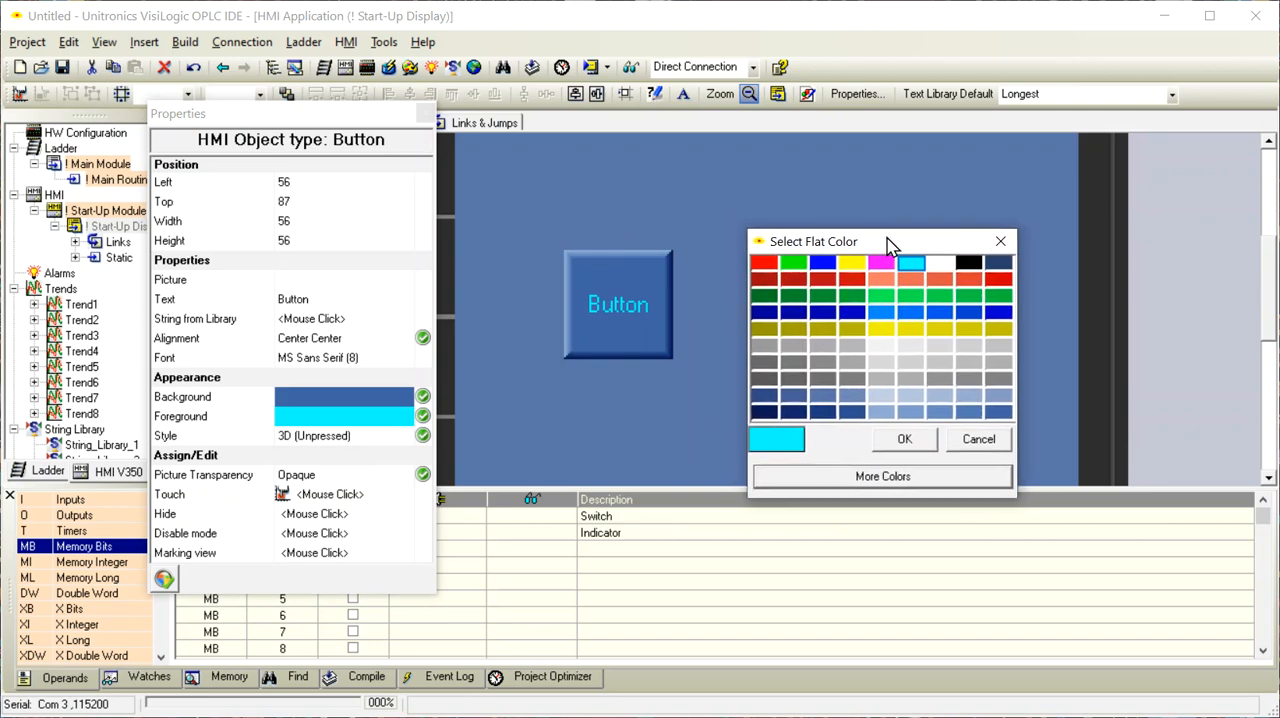
pyautogui.click(824, 264)
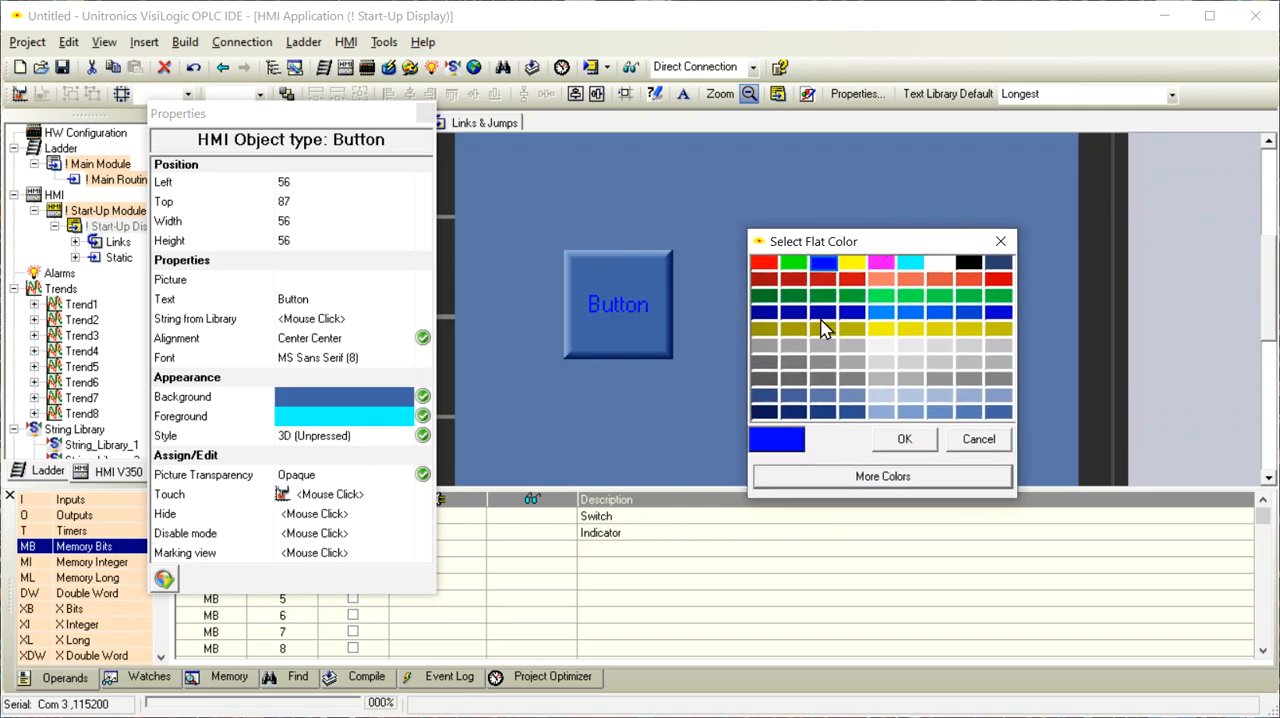
pyautogui.click(766, 416)
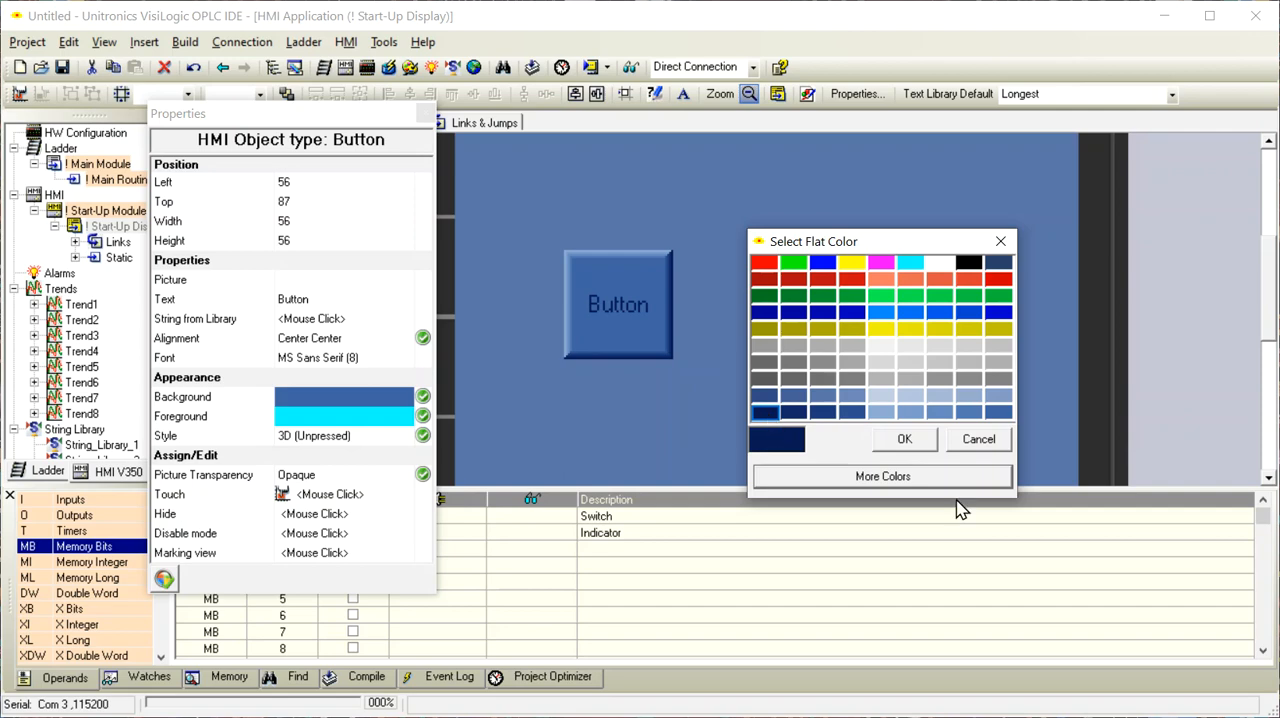
pyautogui.click(904, 439)
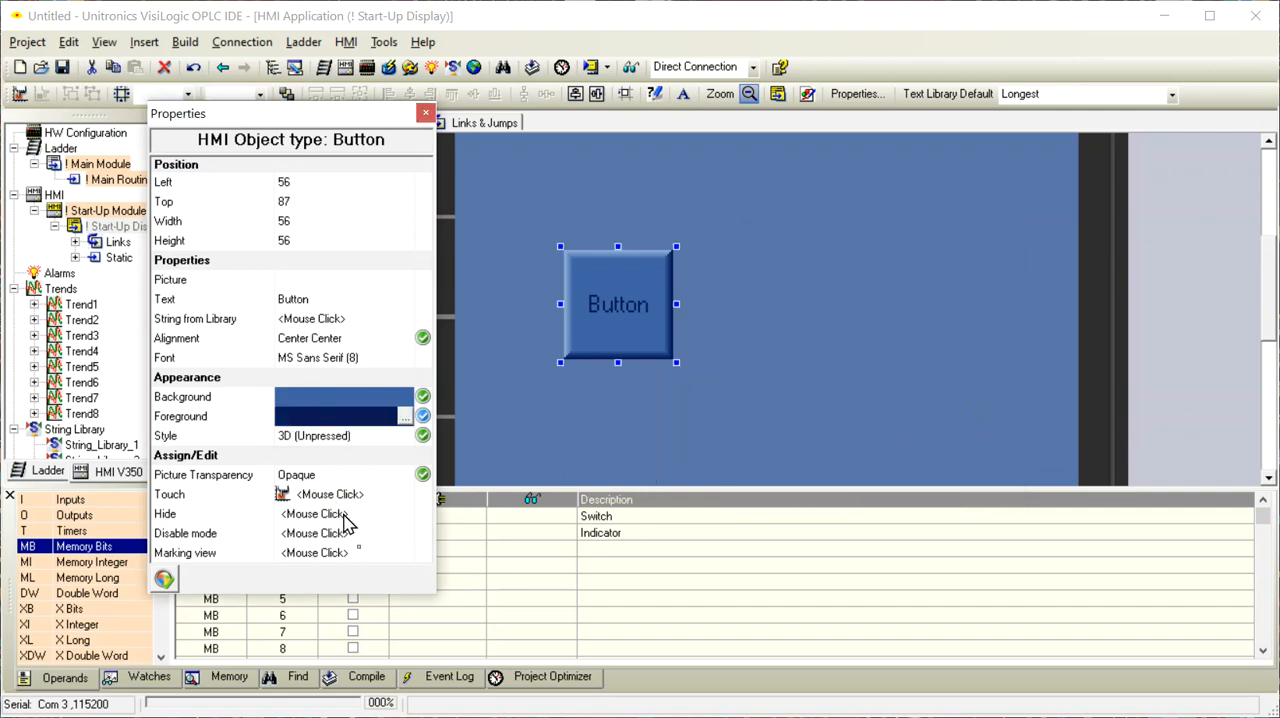
# Link the button's touch property to MB 0 (Switch) and nudge the button slightly down and to the right
pyautogui.moveTo(335, 122); pyautogui.dragTo(261, 109)
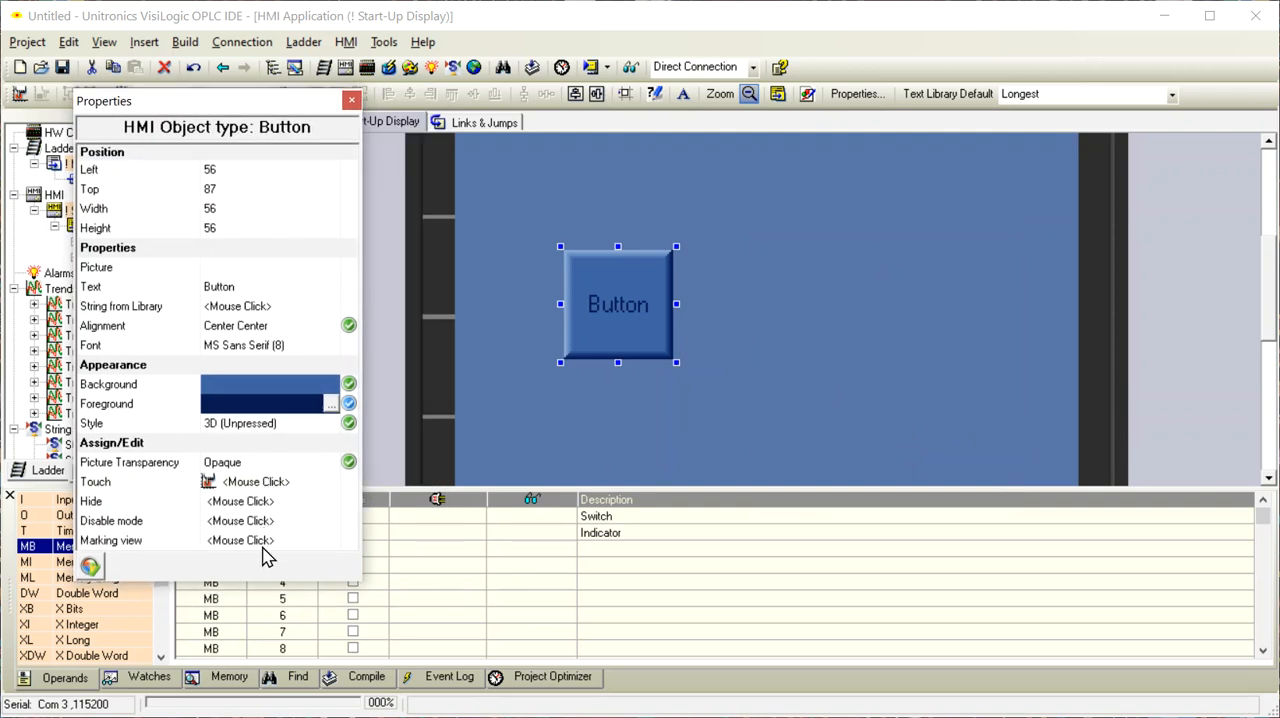
pyautogui.click(272, 489)
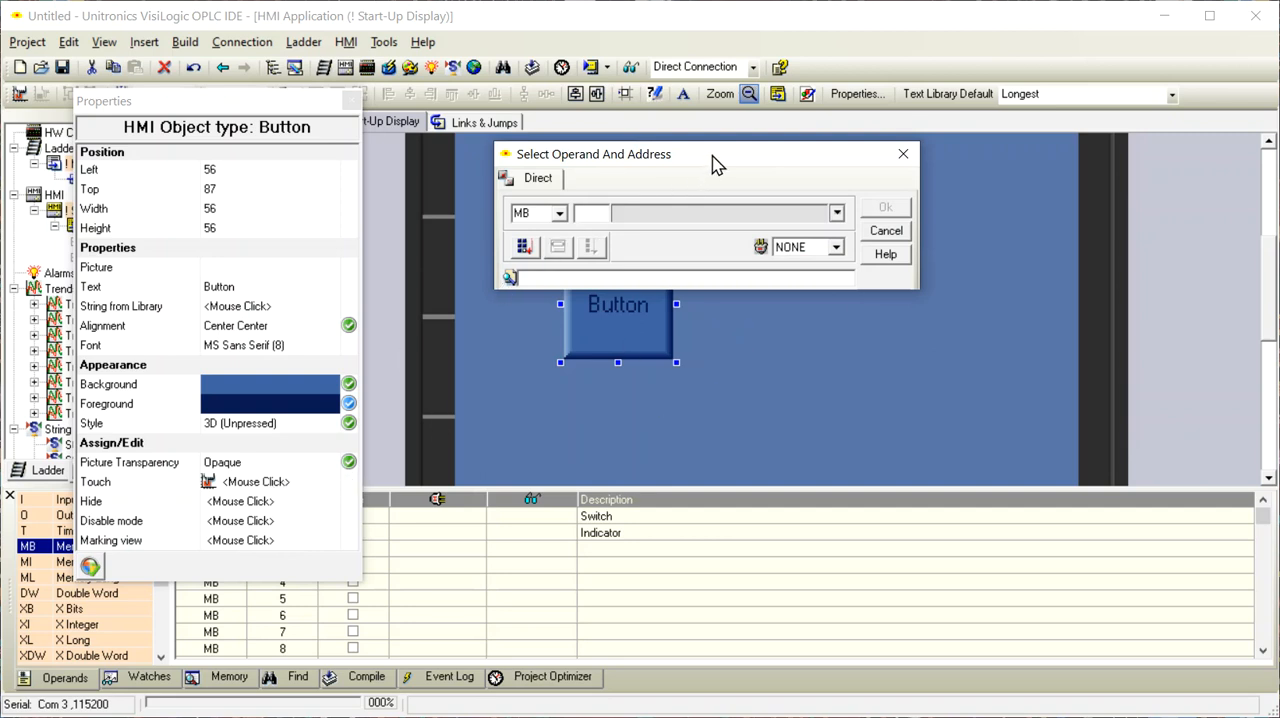
pyautogui.moveTo(716, 164); pyautogui.dragTo(857, 284)
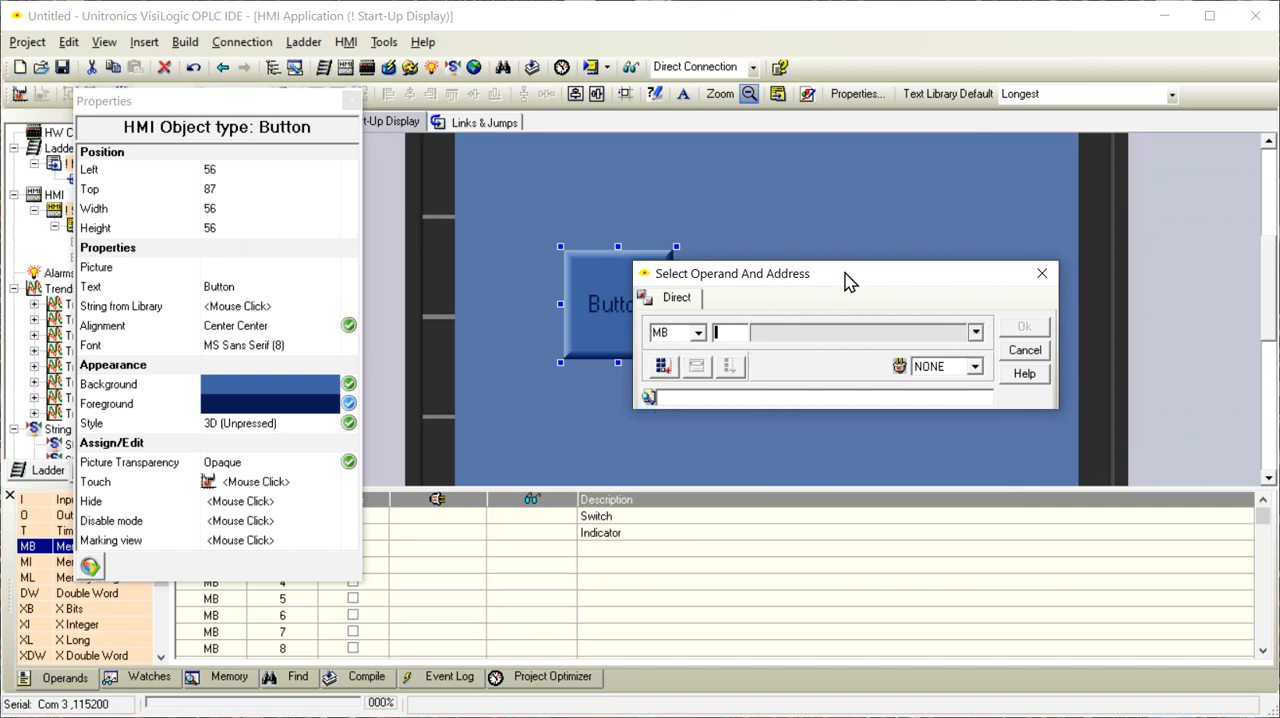
pyautogui.moveTo(864, 281); pyautogui.dragTo(818, 380)
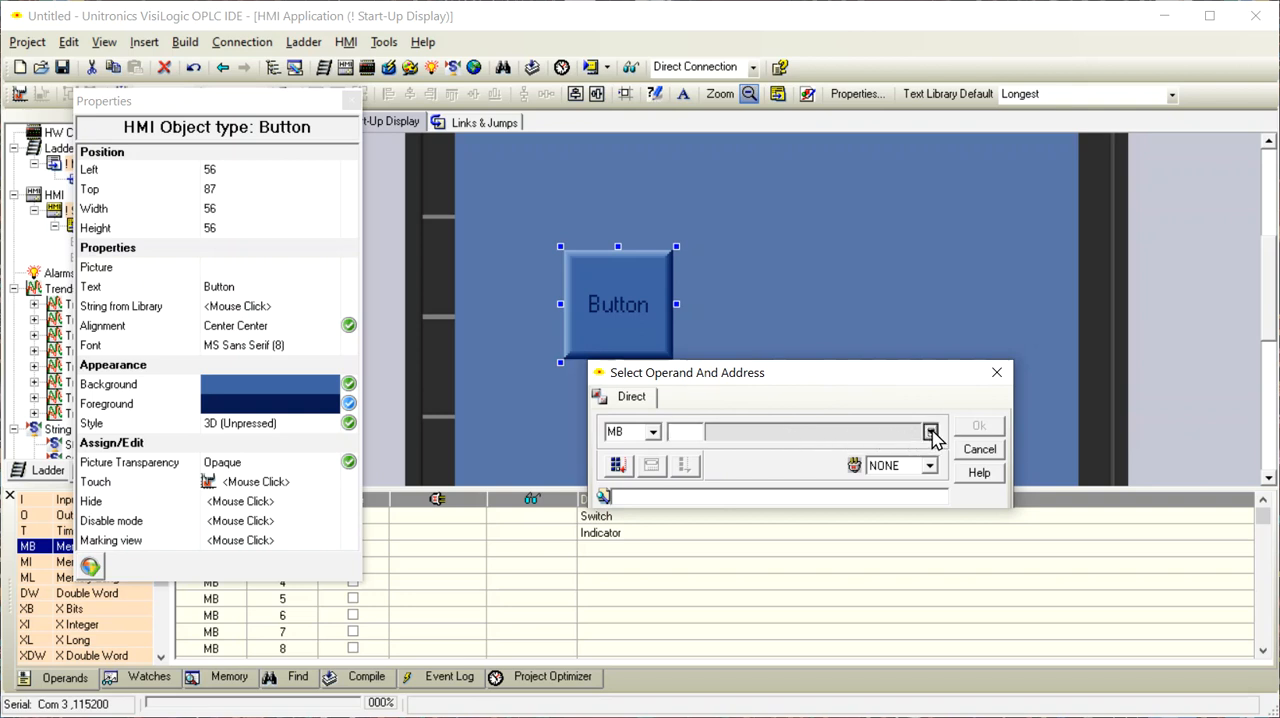
pyautogui.click(680, 434)
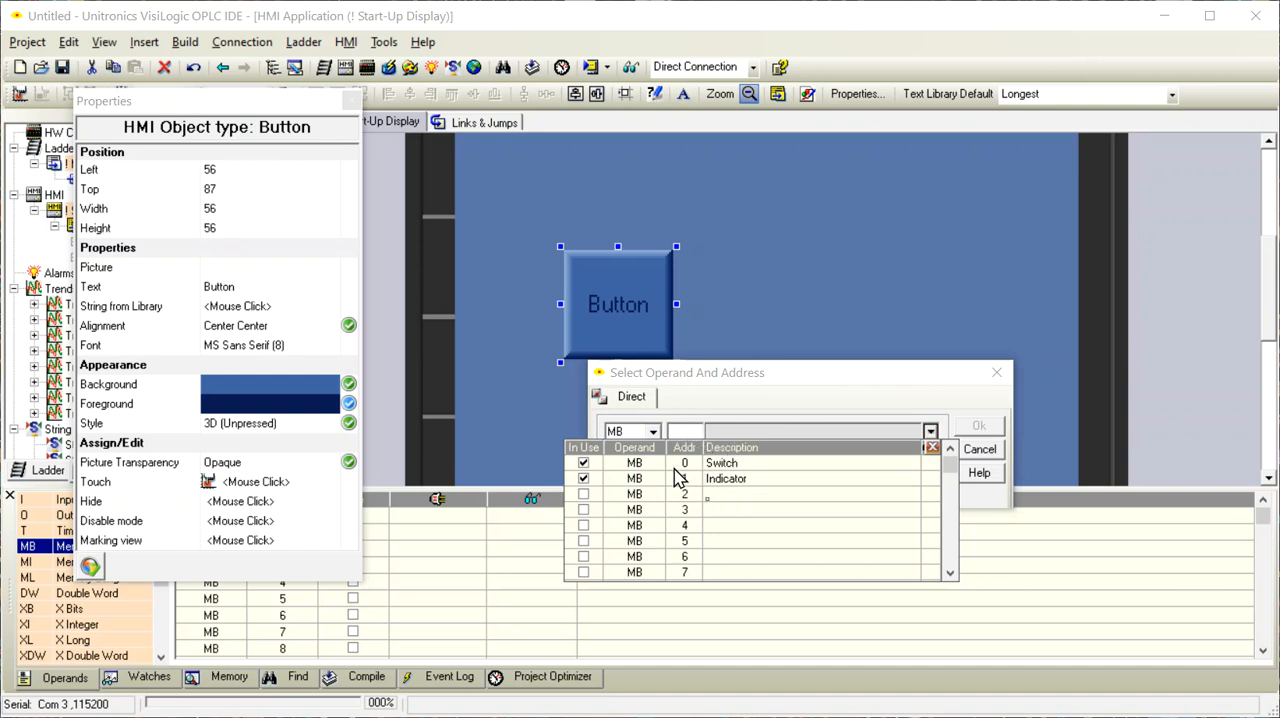
pyautogui.click(737, 464)
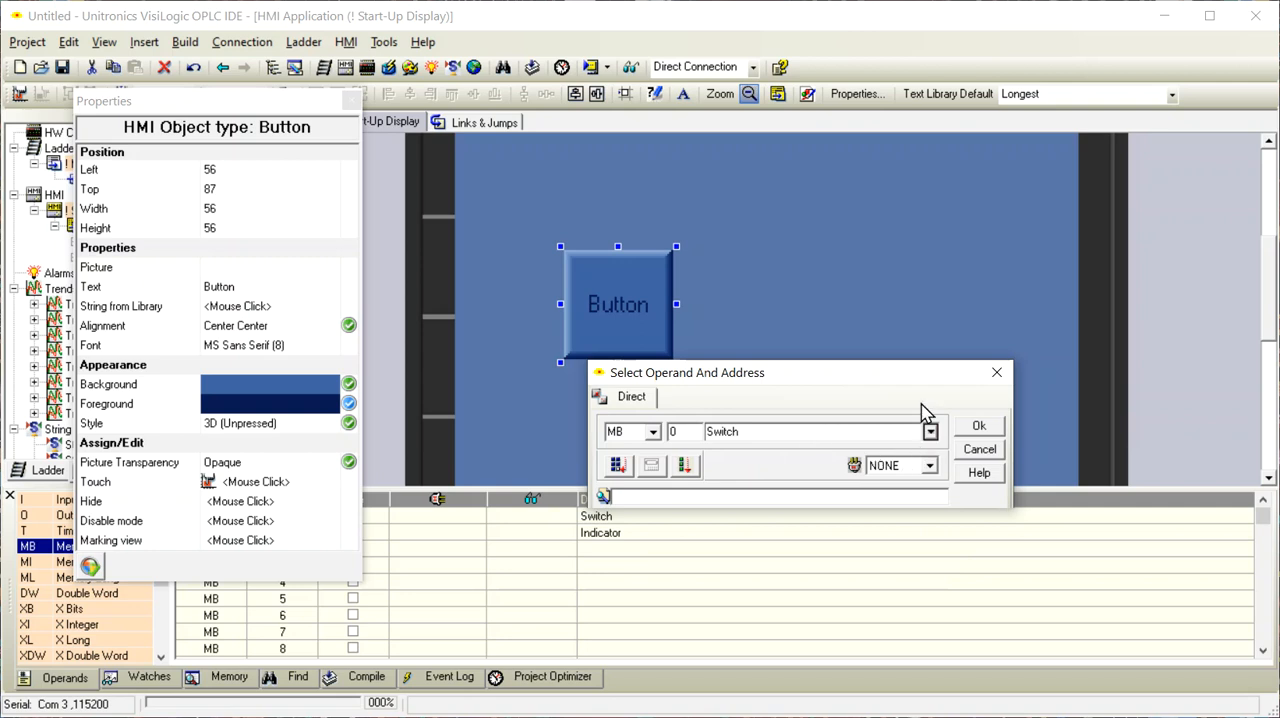
pyautogui.moveTo(925, 381); pyautogui.dragTo(1016, 203)
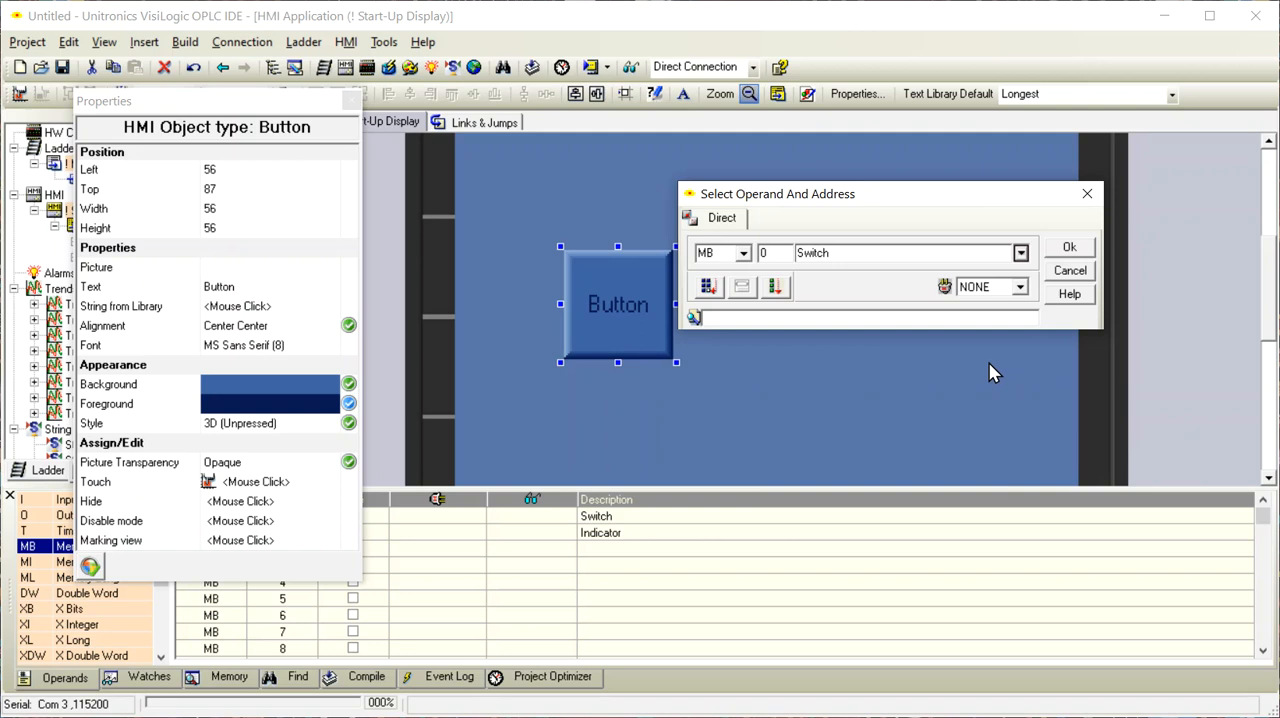
pyautogui.click(1086, 250)
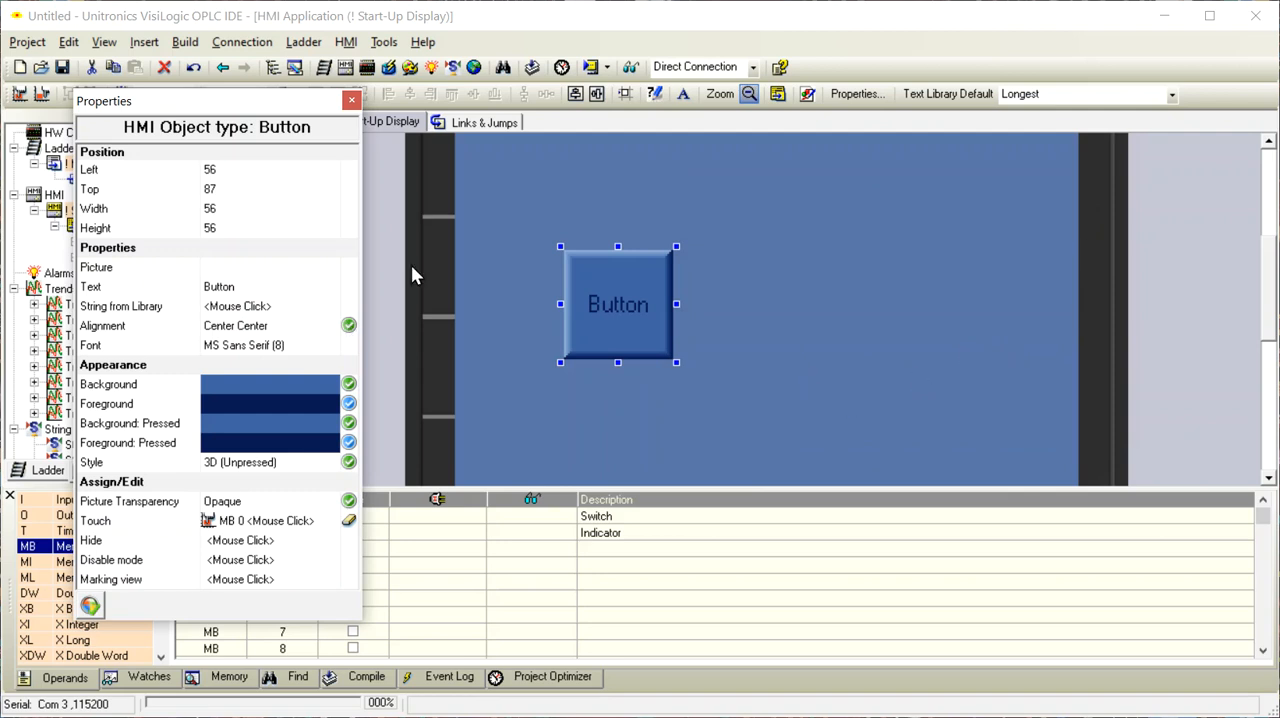
pyautogui.click(530, 202)
pyautogui.moveTo(630, 313); pyautogui.dragTo(636, 323)
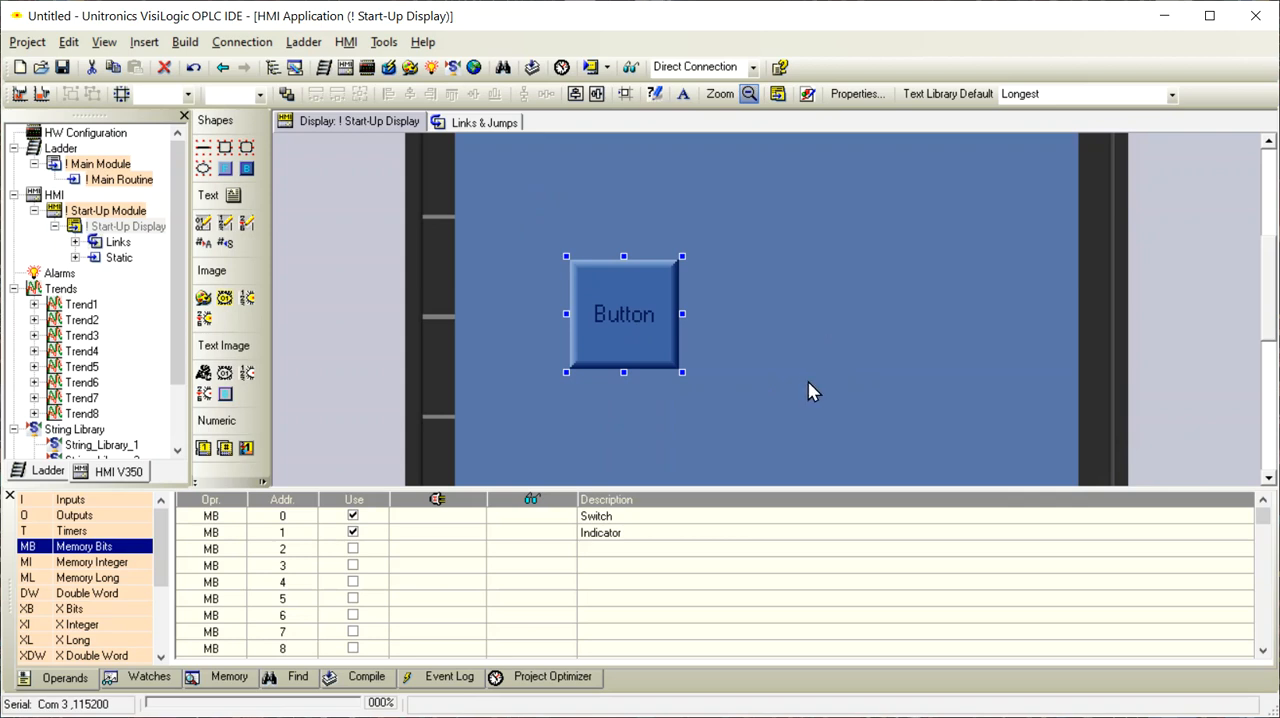
# Review the Main Routine ladder and draw a binary image about 96 by 59 beside the button on the Start-Up Display
pyautogui.doubleClick(128, 180)
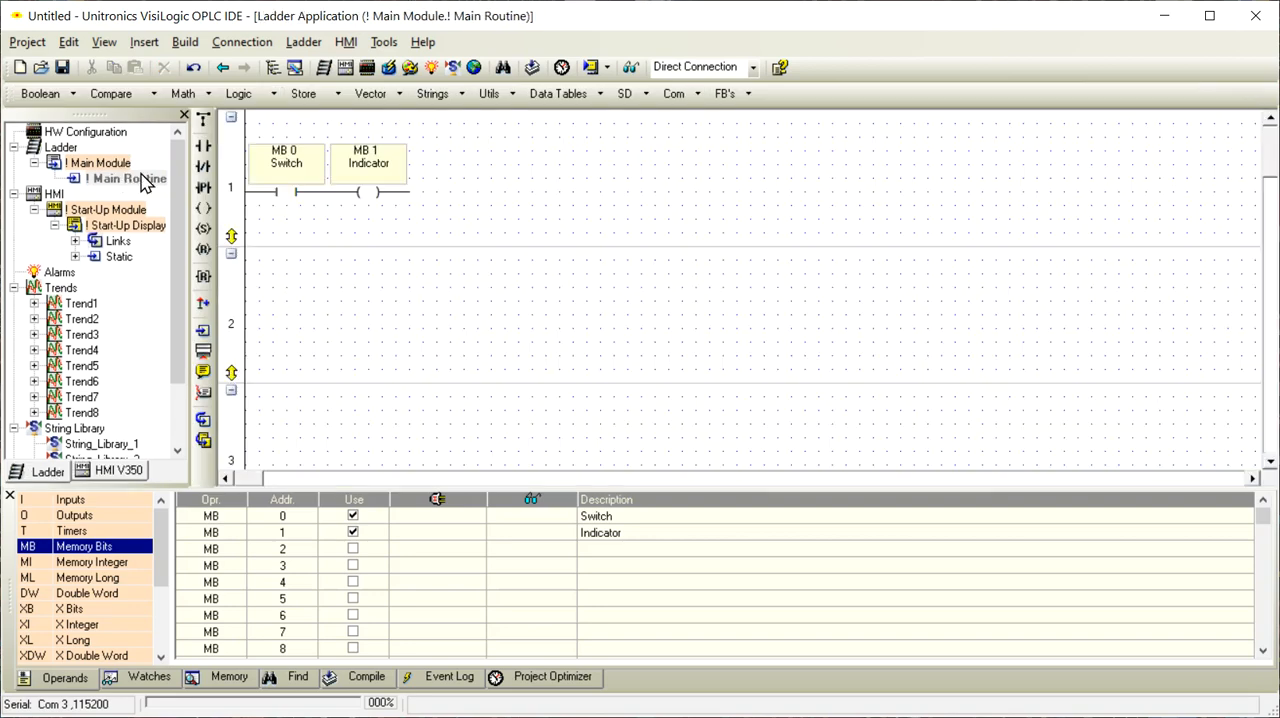
pyautogui.doubleClick(136, 230)
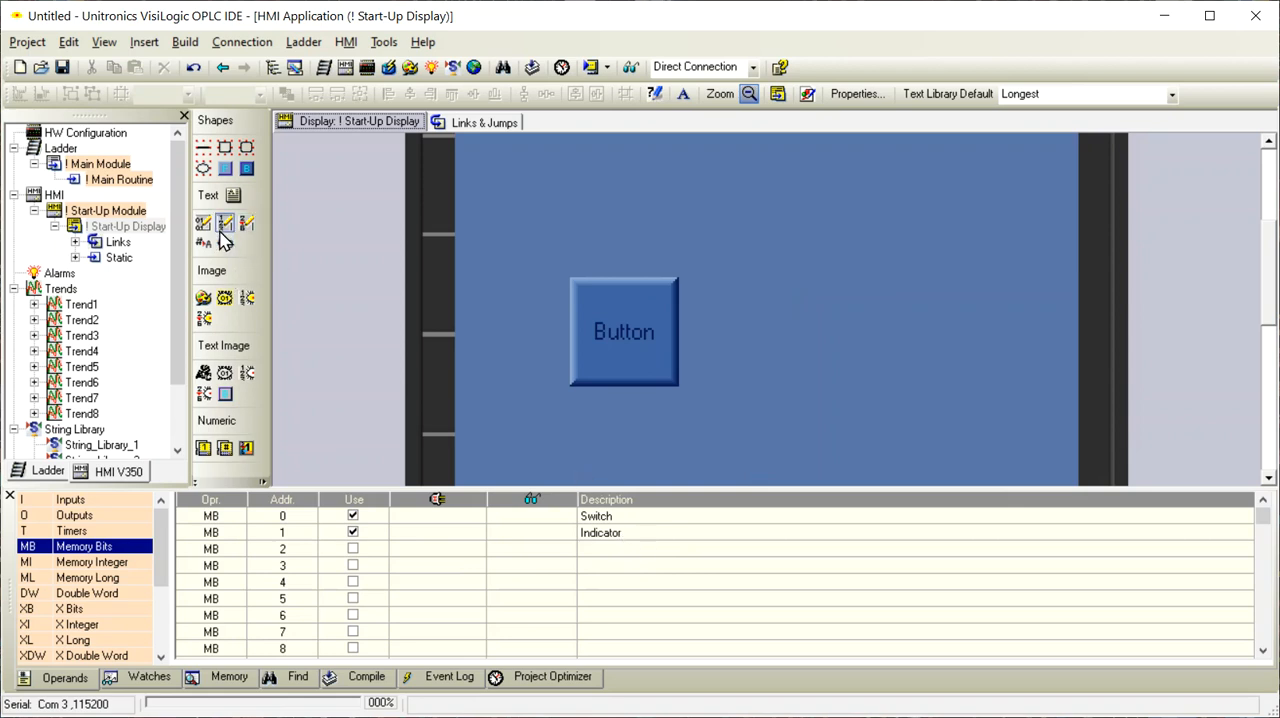
pyautogui.click(225, 300)
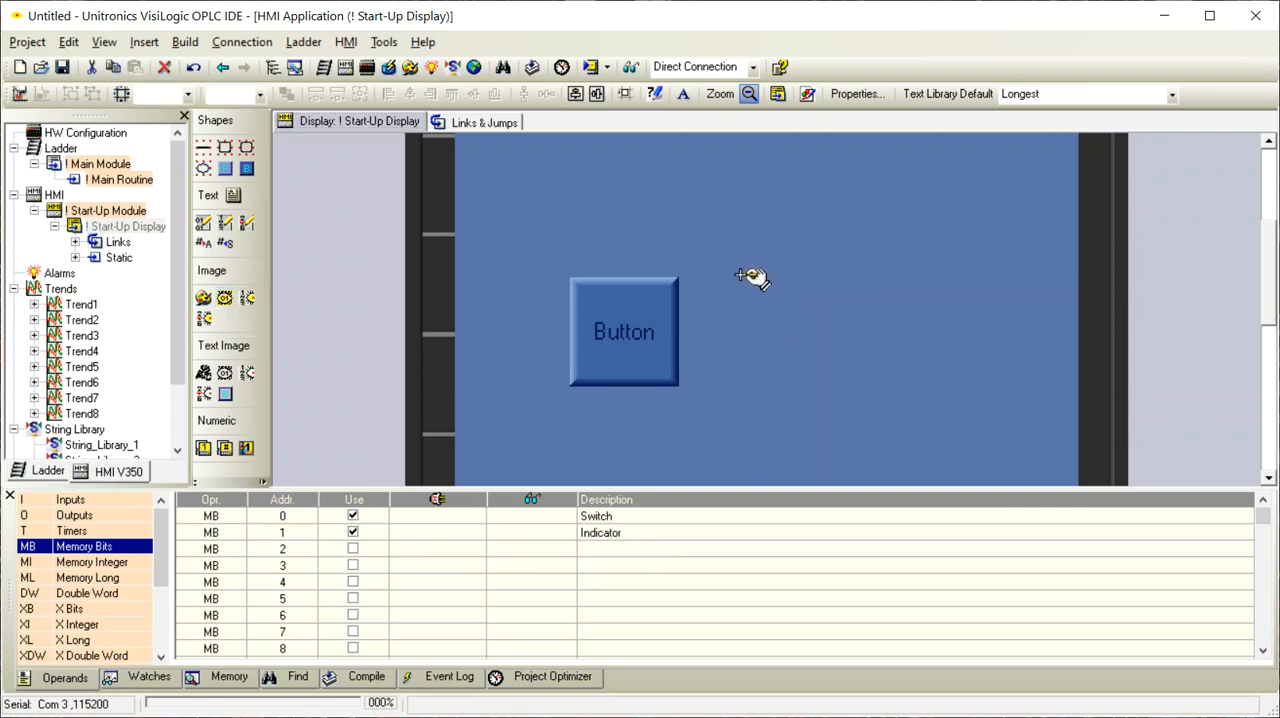
pyautogui.moveTo(740, 275); pyautogui.dragTo(925, 390)
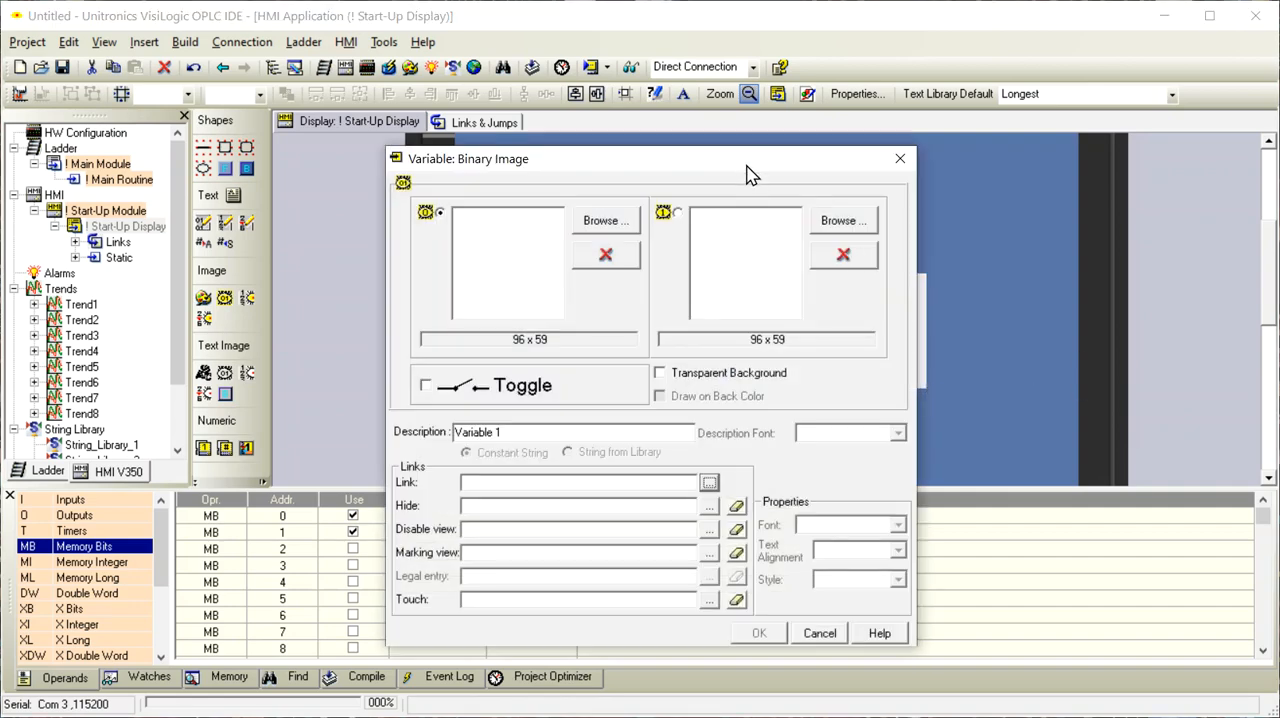
pyautogui.moveTo(750, 176); pyautogui.dragTo(759, 119)
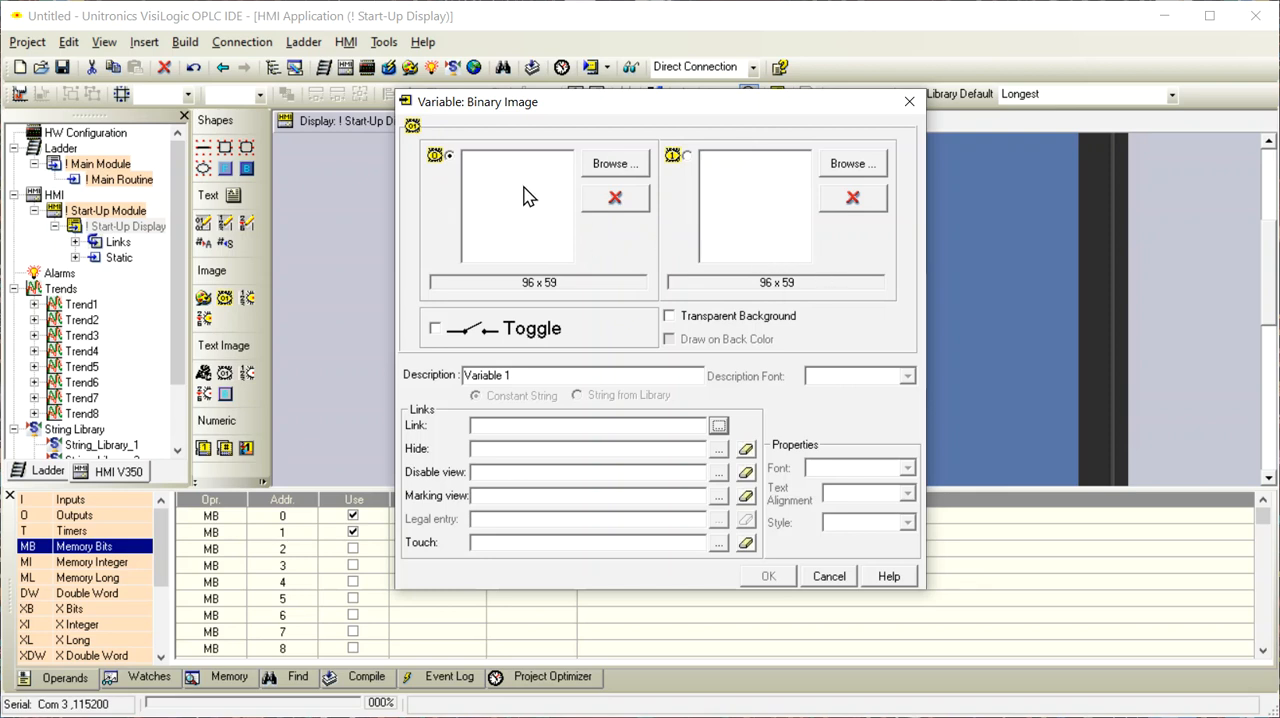
# Assign Uni_red_off.EMF from the Uni_leds_crcl folder as the binary image's picture for state 0
pyautogui.click(610, 164)
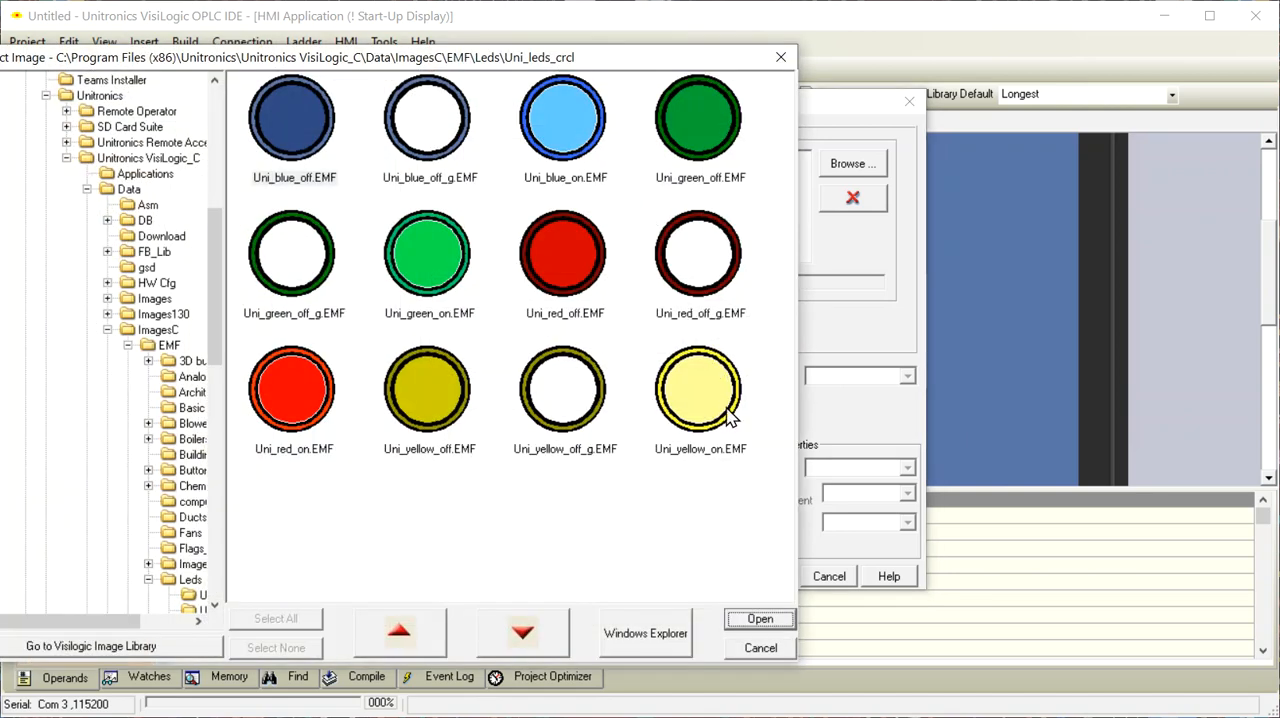
pyautogui.moveTo(596, 56); pyautogui.dragTo(793, 86)
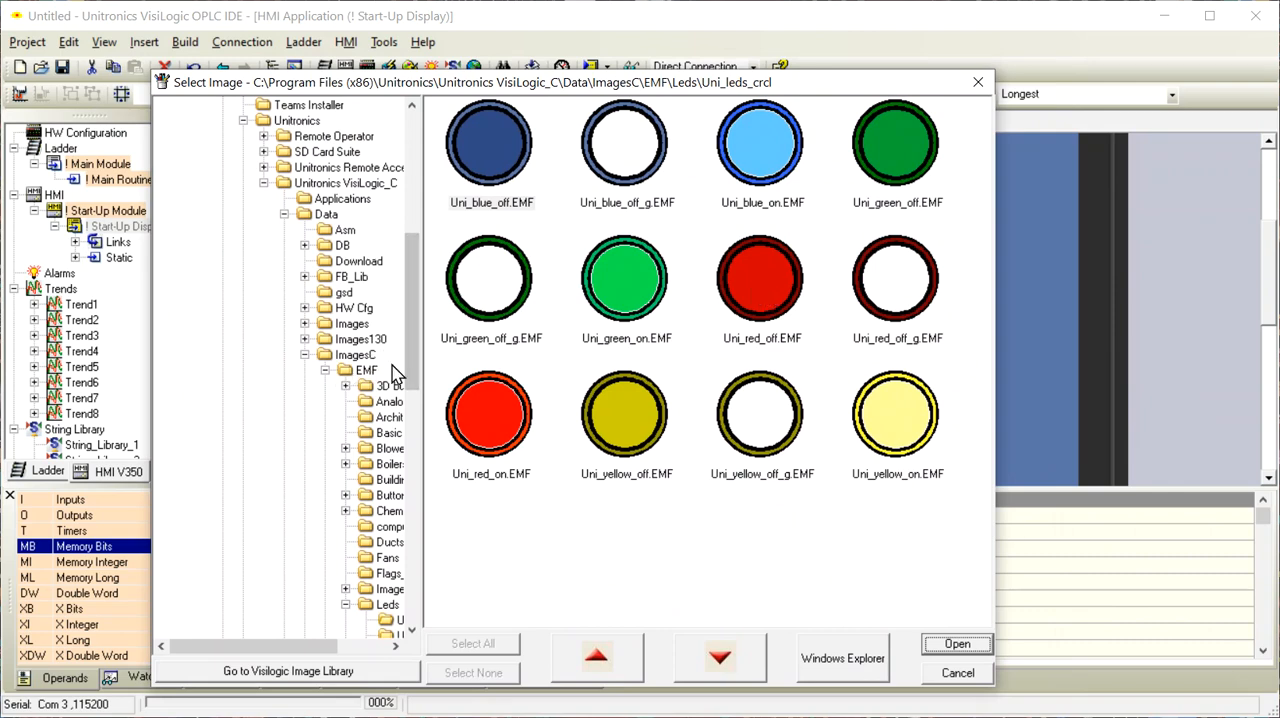
pyautogui.moveTo(266, 655); pyautogui.dragTo(337, 660)
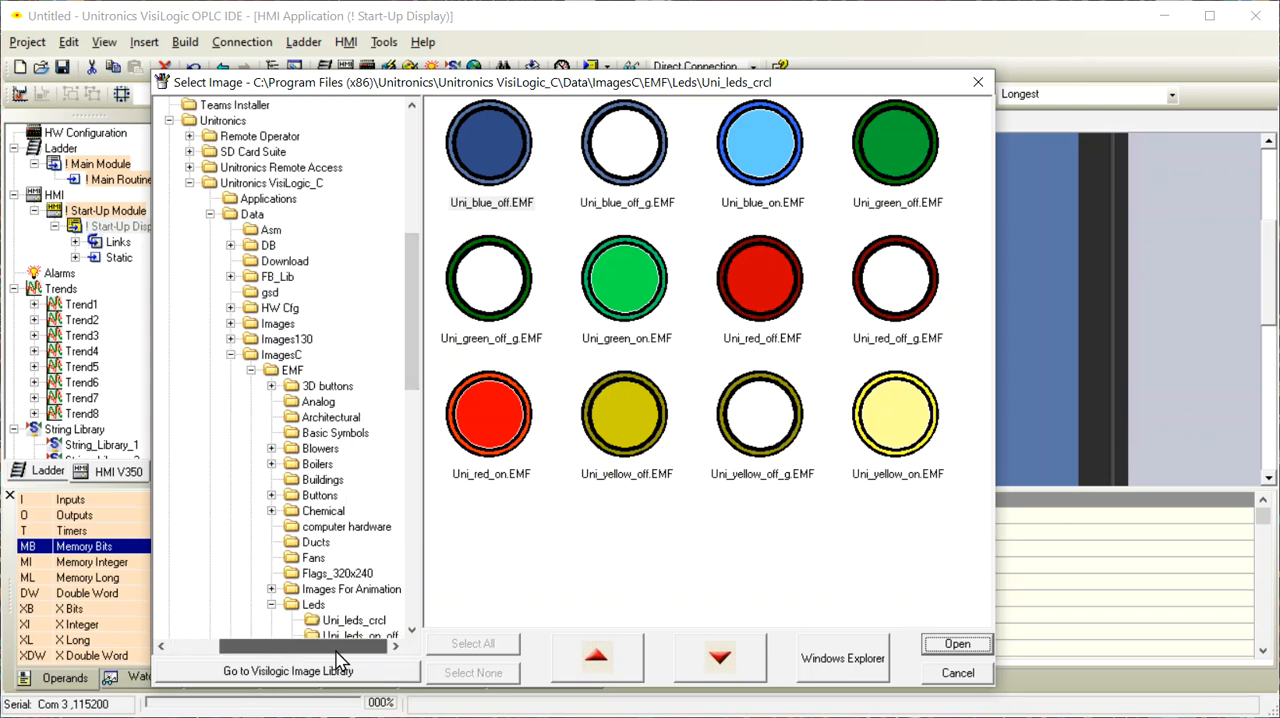
pyautogui.scroll(-2, 326, 440)
pyautogui.scroll(1, 330, 438)
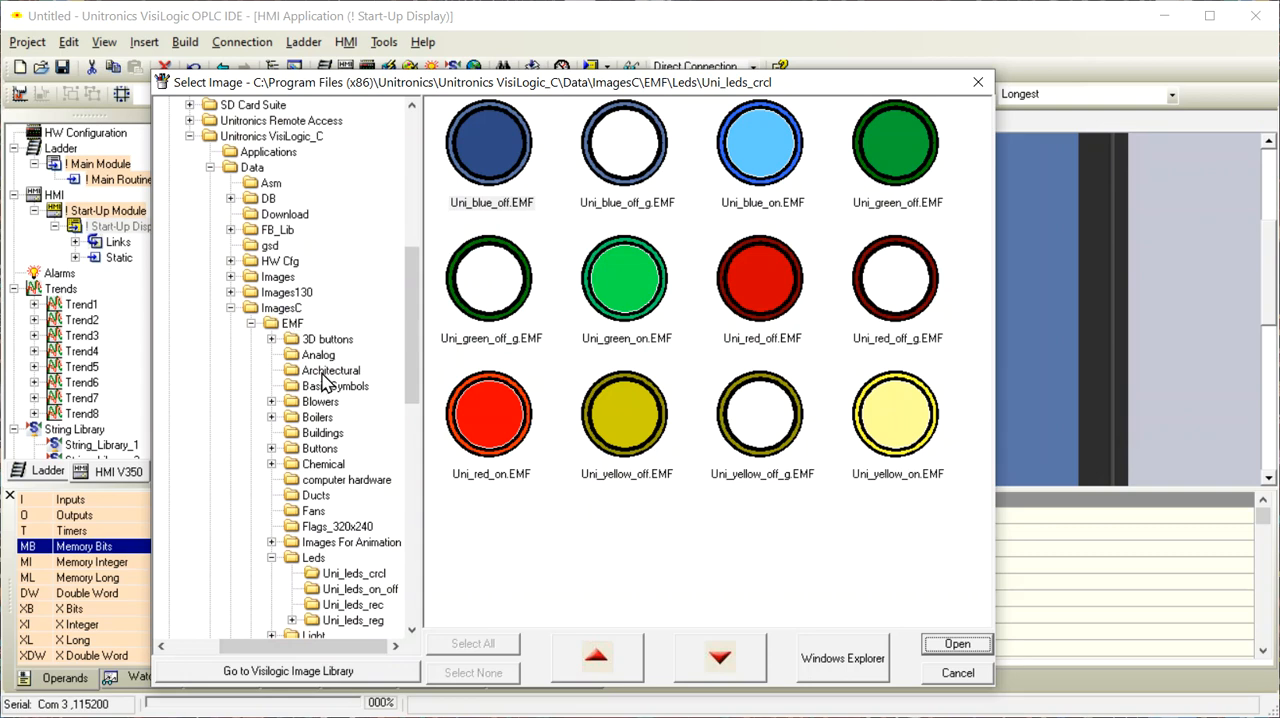
pyautogui.scroll(-2, 325, 380)
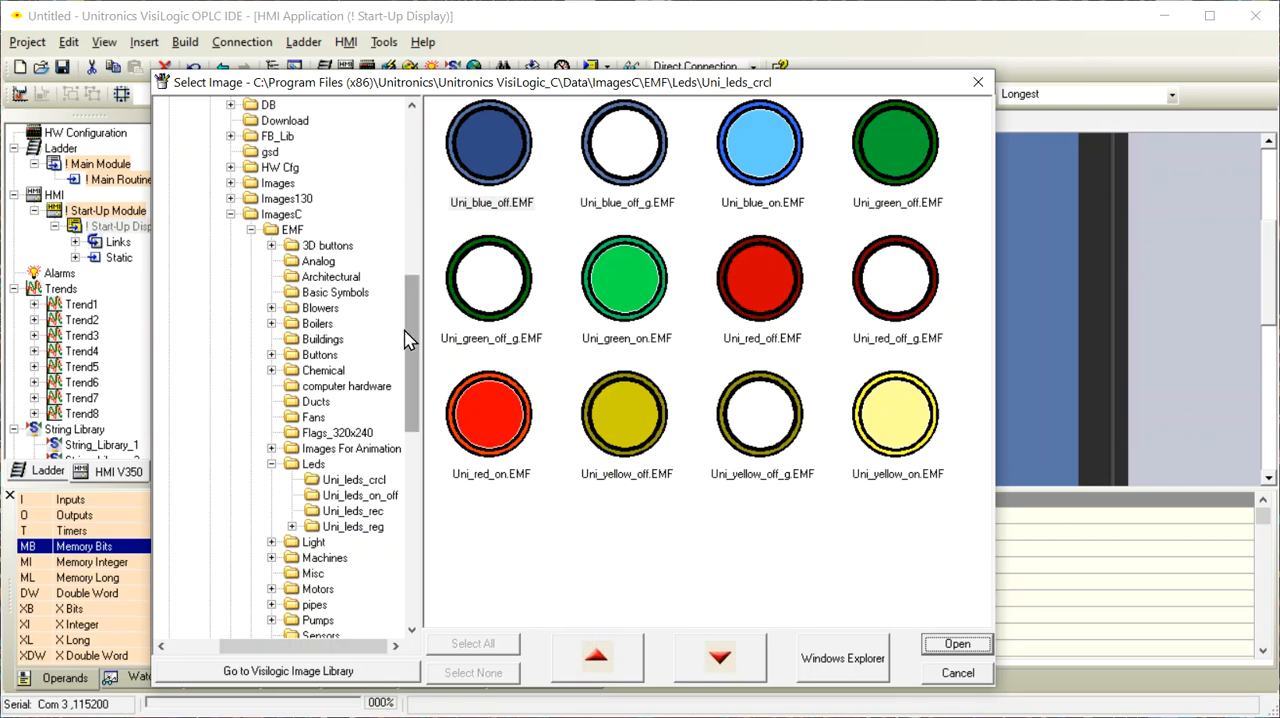
pyautogui.moveTo(408, 334); pyautogui.dragTo(410, 277)
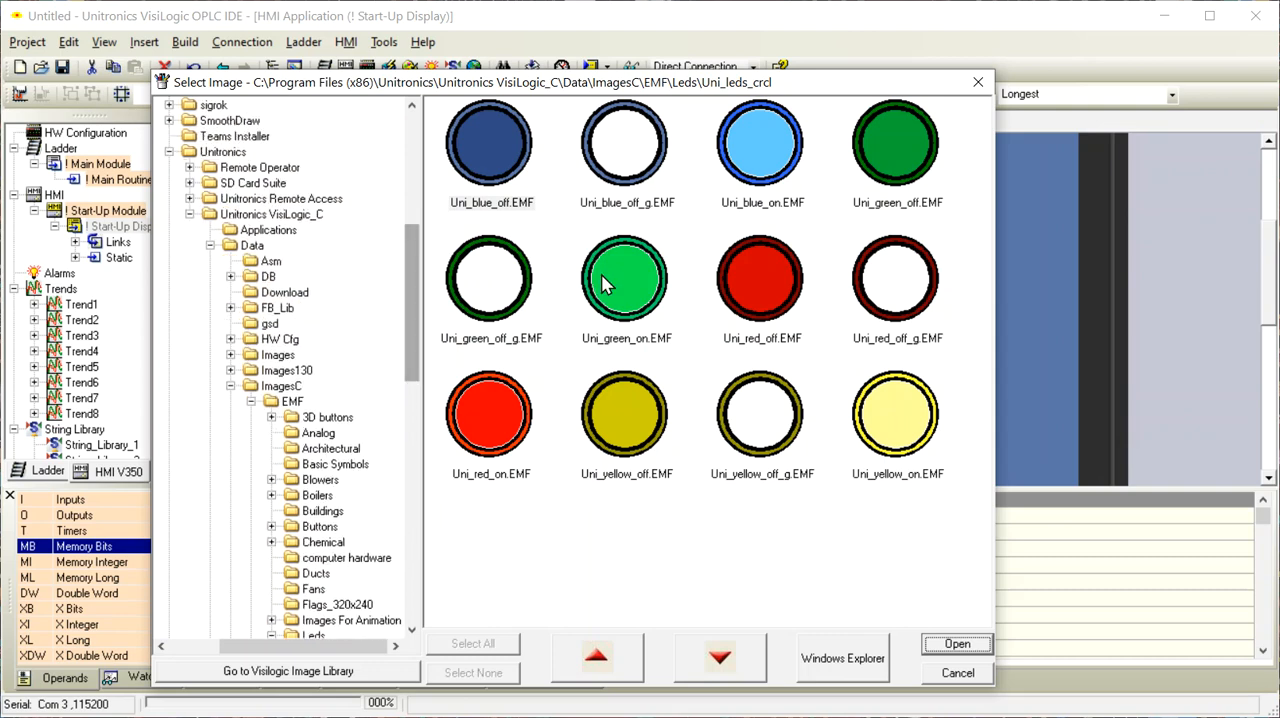
pyautogui.click(772, 302)
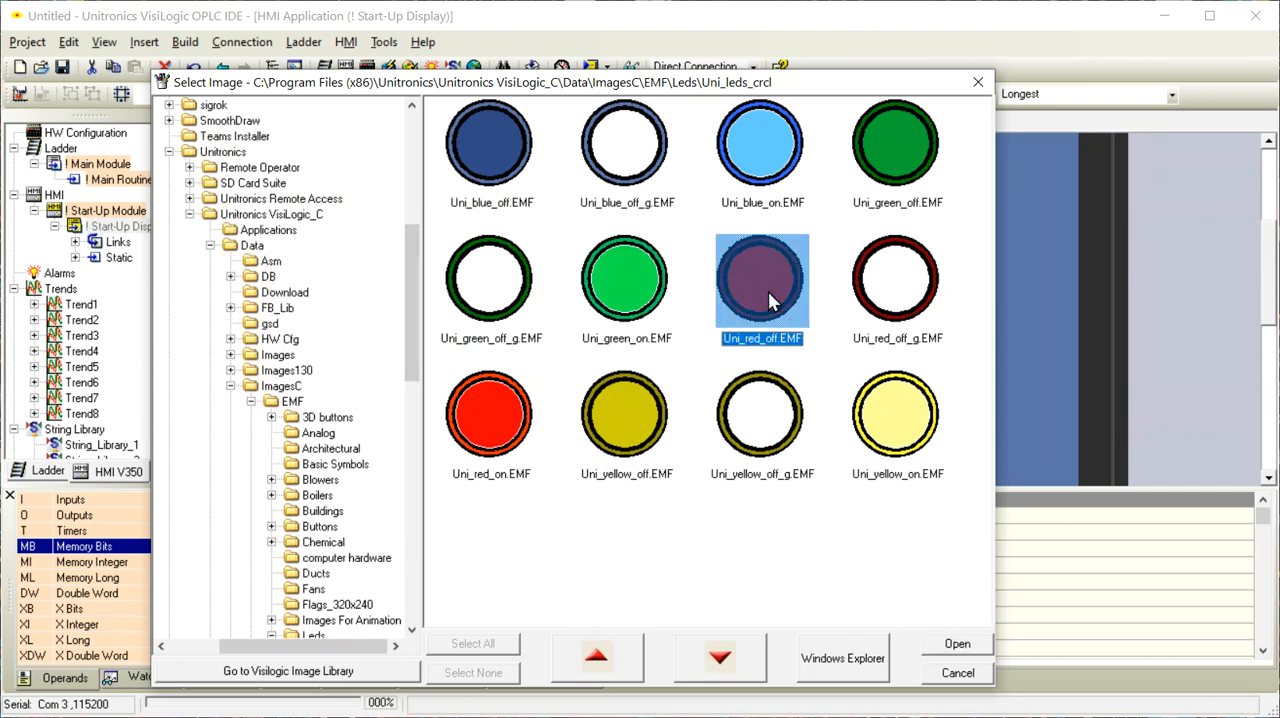
pyautogui.click(958, 645)
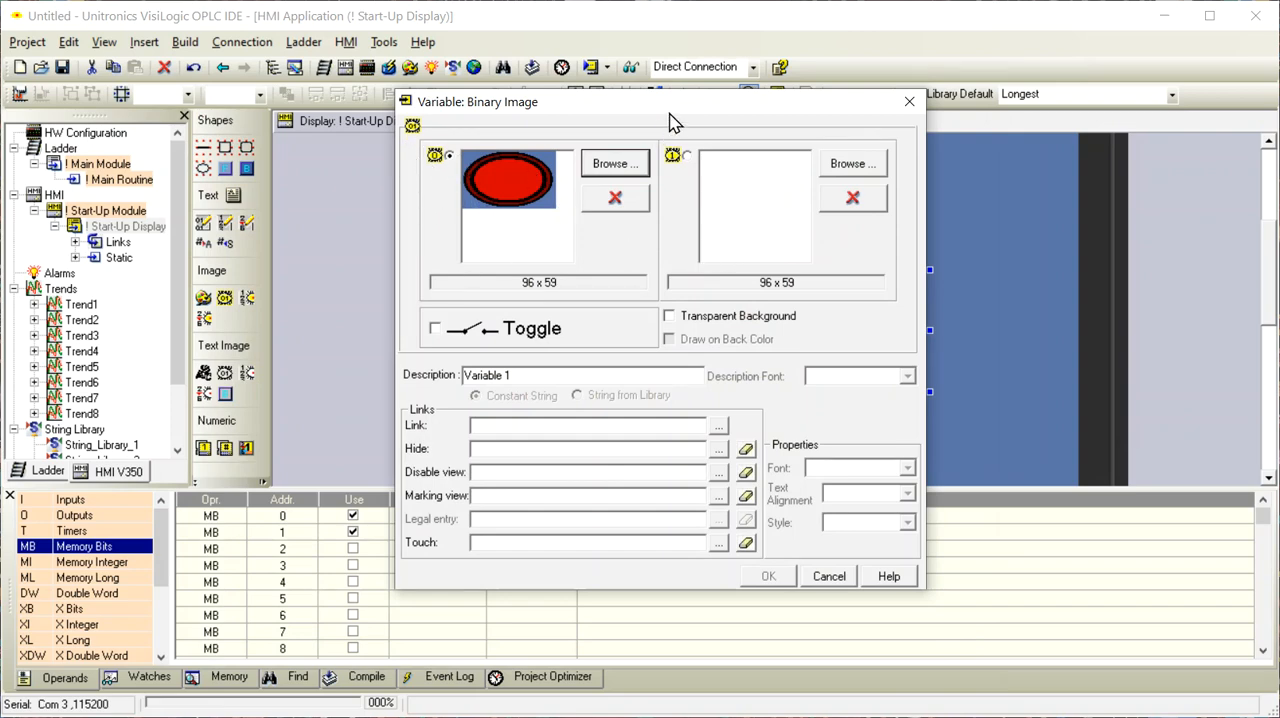
# Assign Uni_green_on.EMF from the Uni_leds_crcl folder as the binary image's picture for state 1
pyautogui.moveTo(669, 112); pyautogui.dragTo(683, 208)
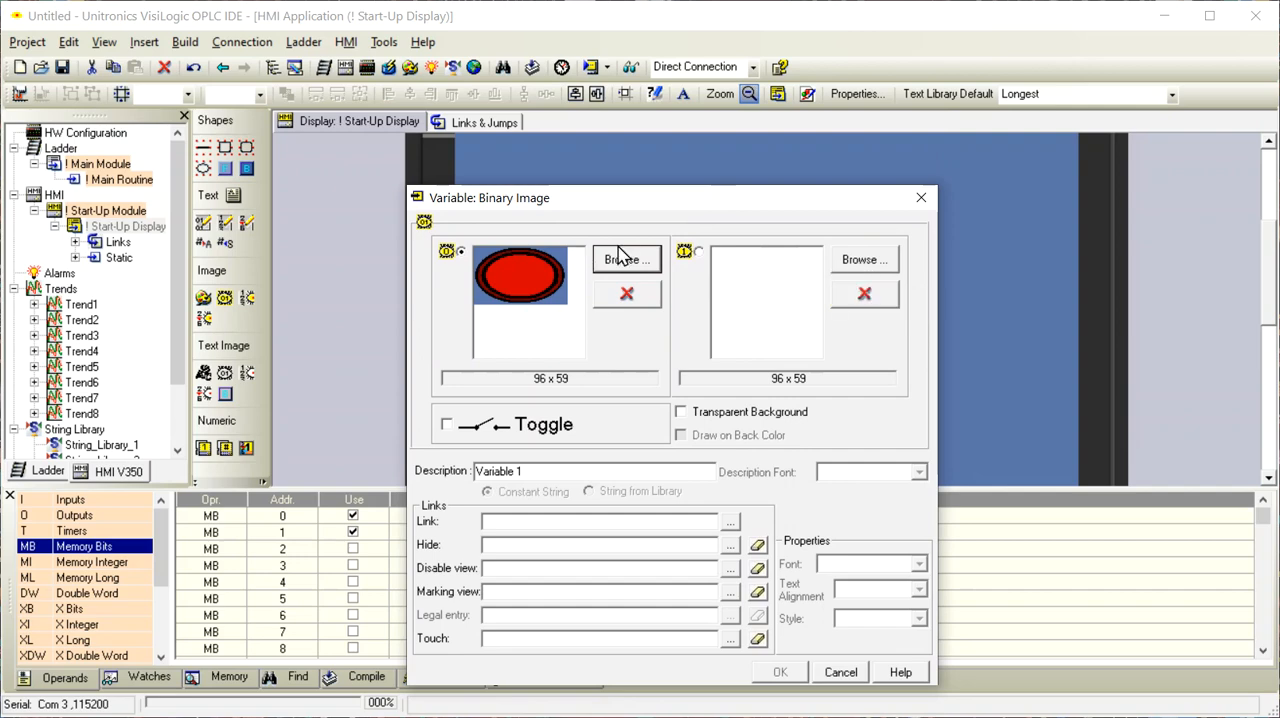
pyautogui.click(866, 261)
pyautogui.click(464, 279)
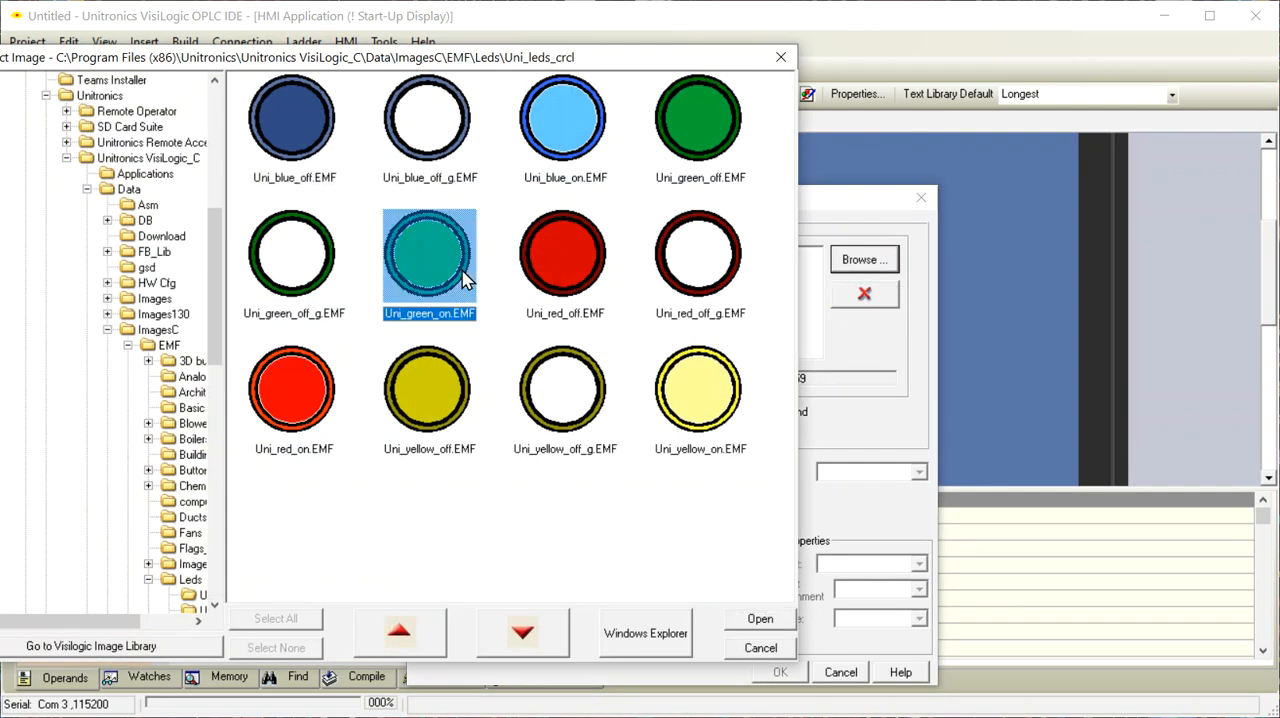
pyautogui.click(758, 620)
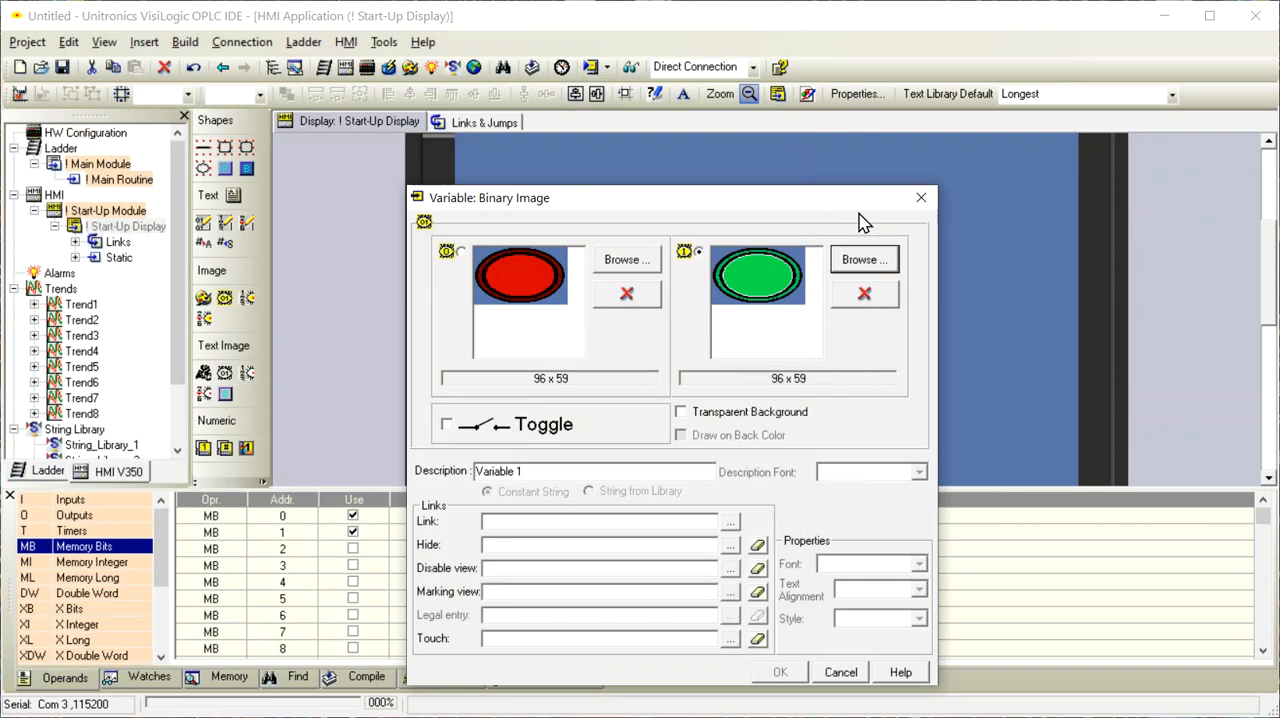
# Link the binary image to MB 1 (Indicator) and accept its variable settings
pyautogui.moveTo(809, 205); pyautogui.dragTo(826, 99)
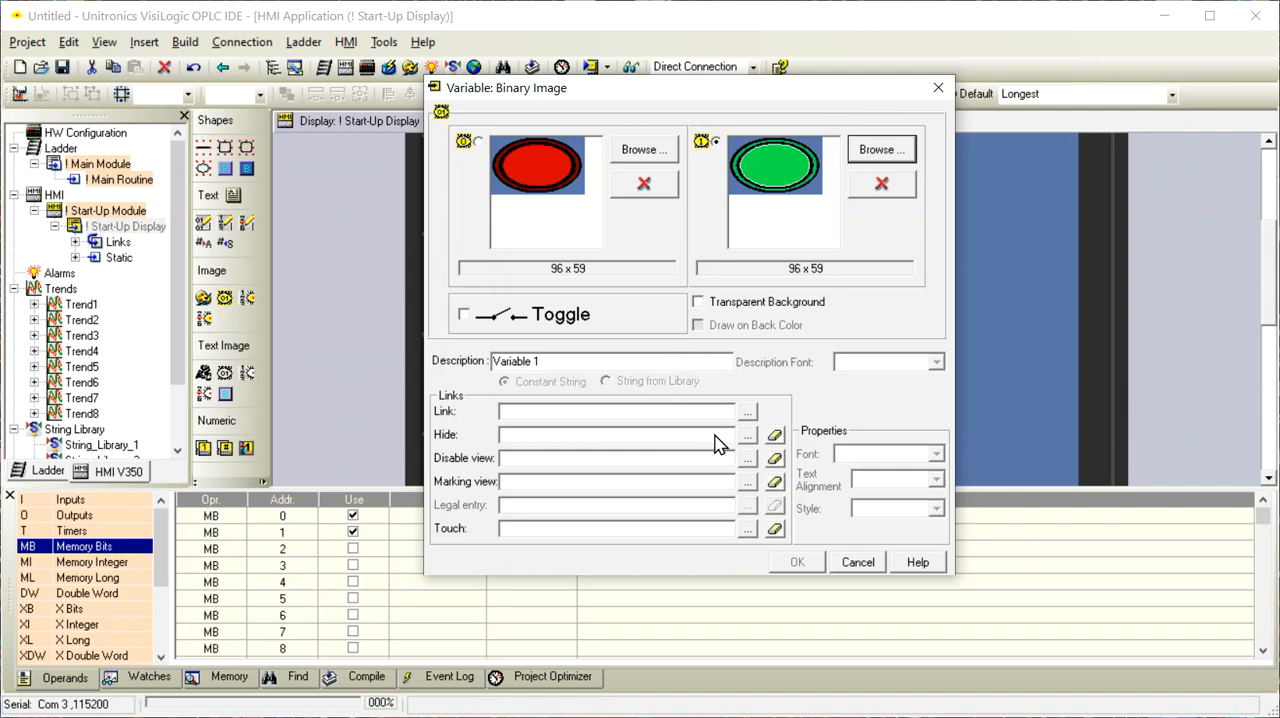
pyautogui.click(744, 414)
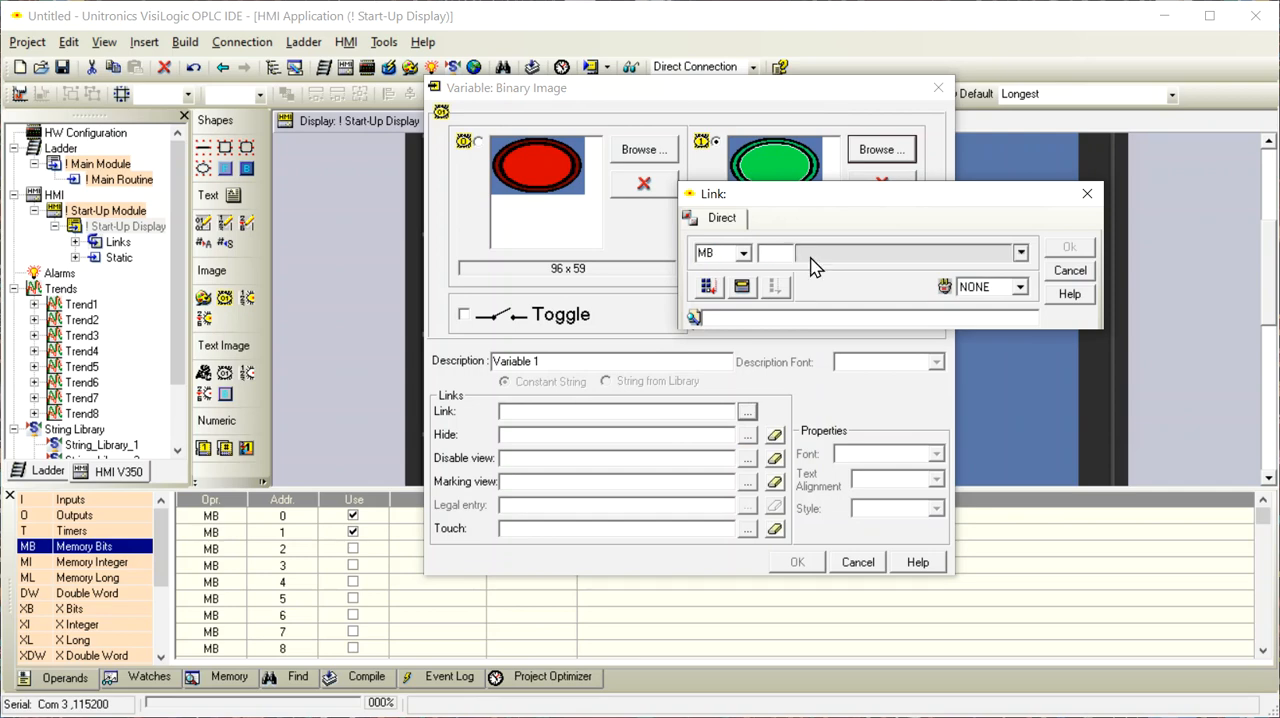
pyautogui.click(1021, 253)
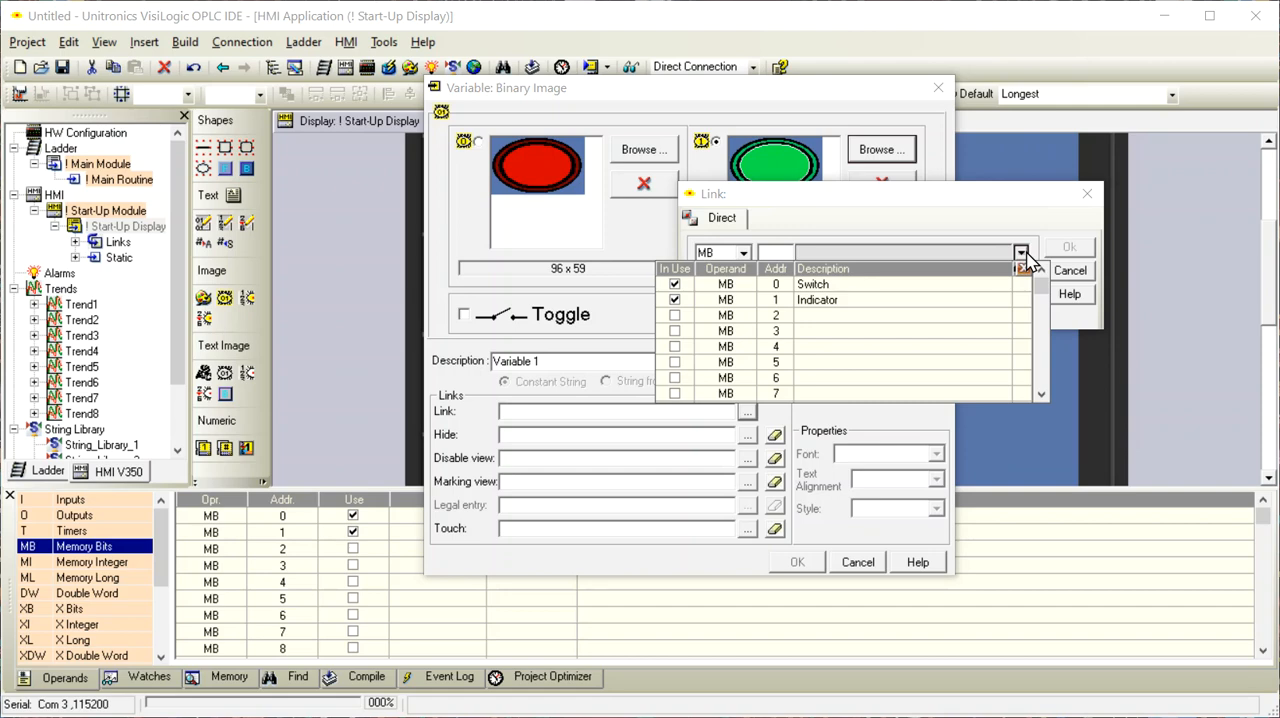
pyautogui.click(845, 302)
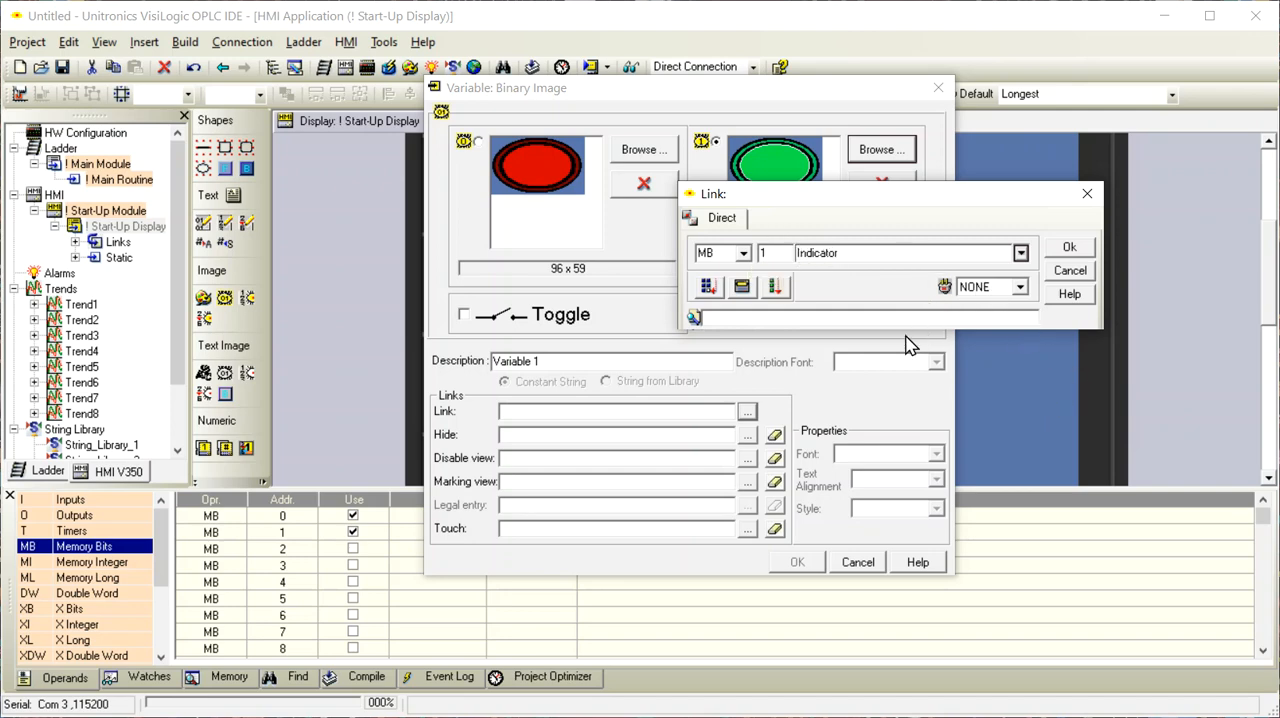
pyautogui.click(1072, 247)
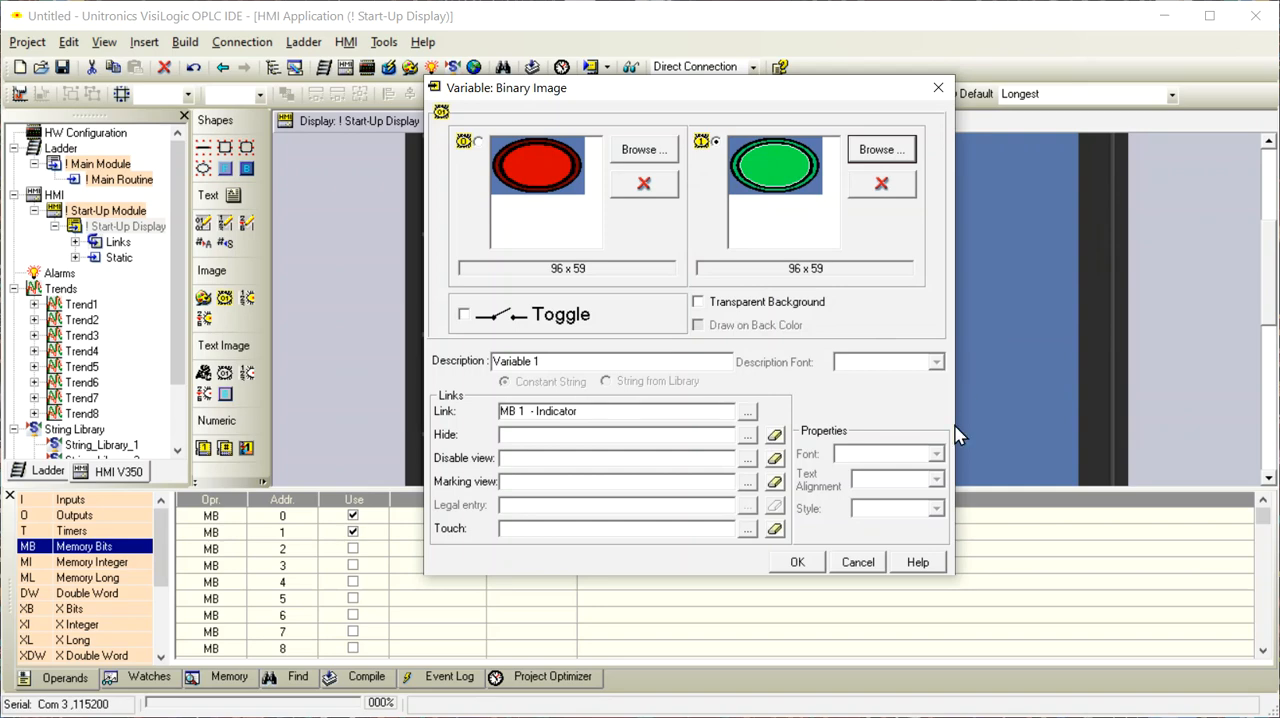
pyautogui.click(797, 565)
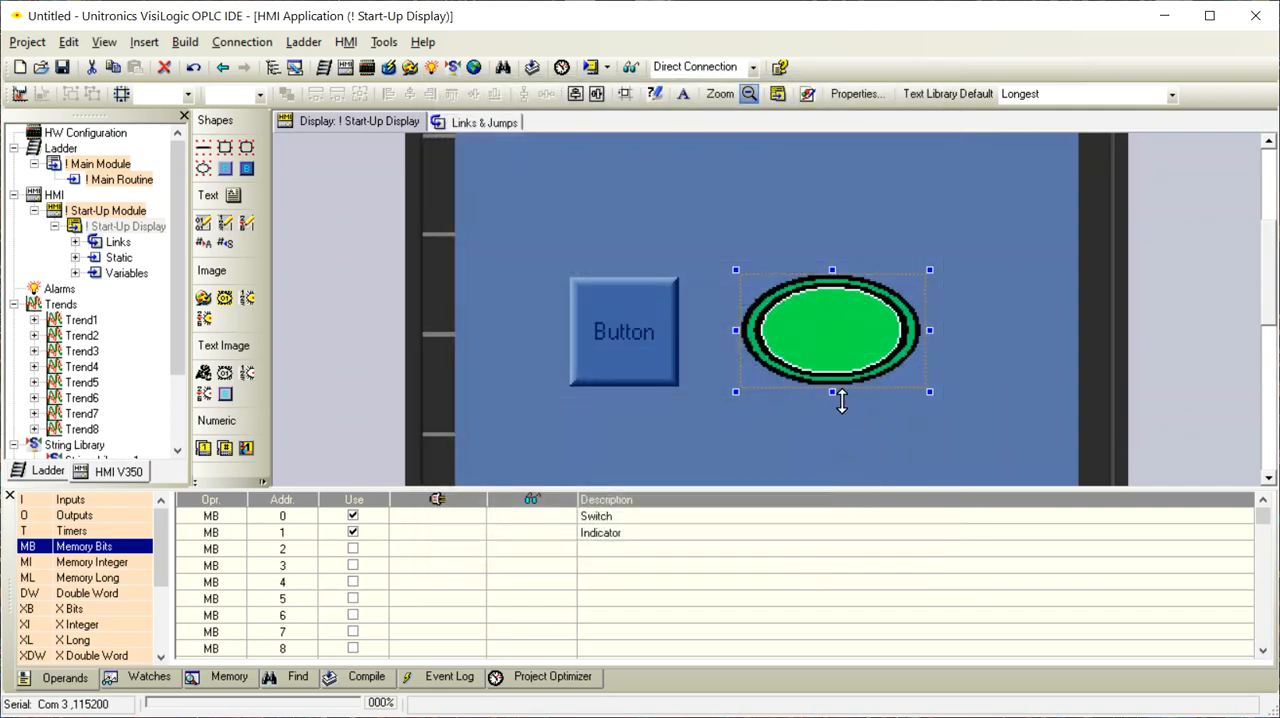
# Stretch the indicator image vertically into a nearly round light and align it vertically with the button beside it
pyautogui.moveTo(833, 398); pyautogui.dragTo(835, 447)
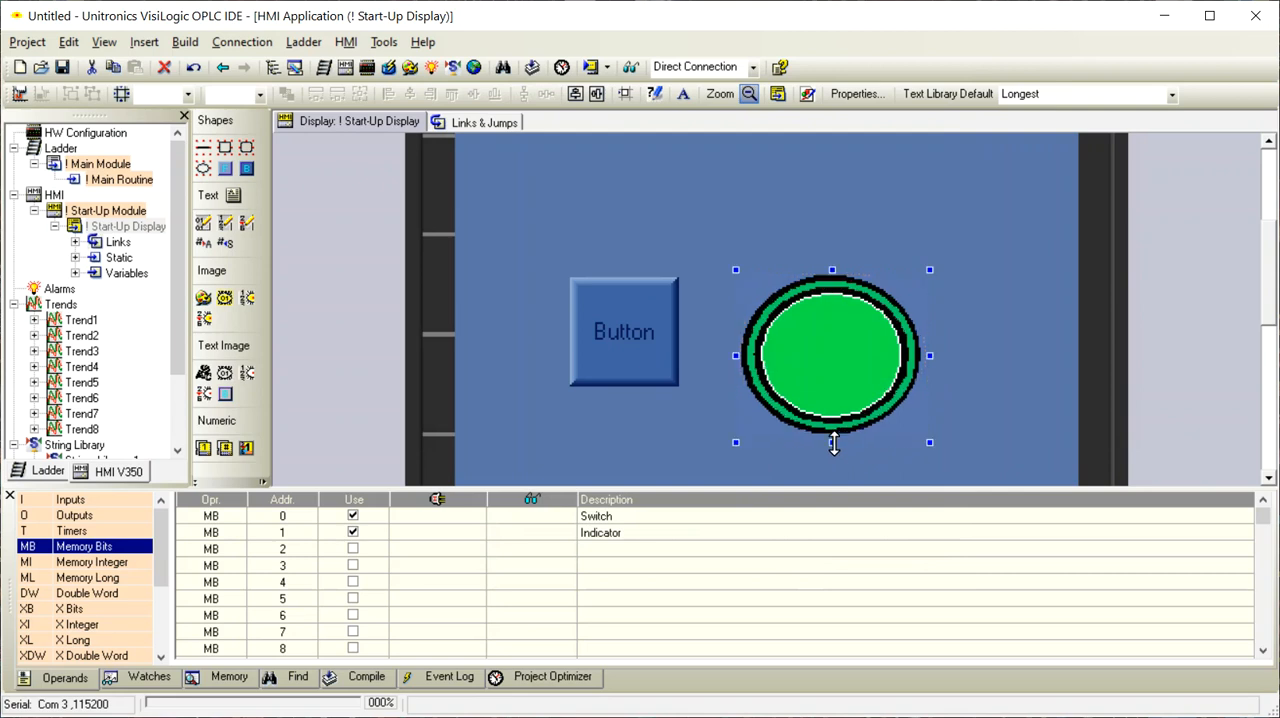
pyautogui.click(848, 395)
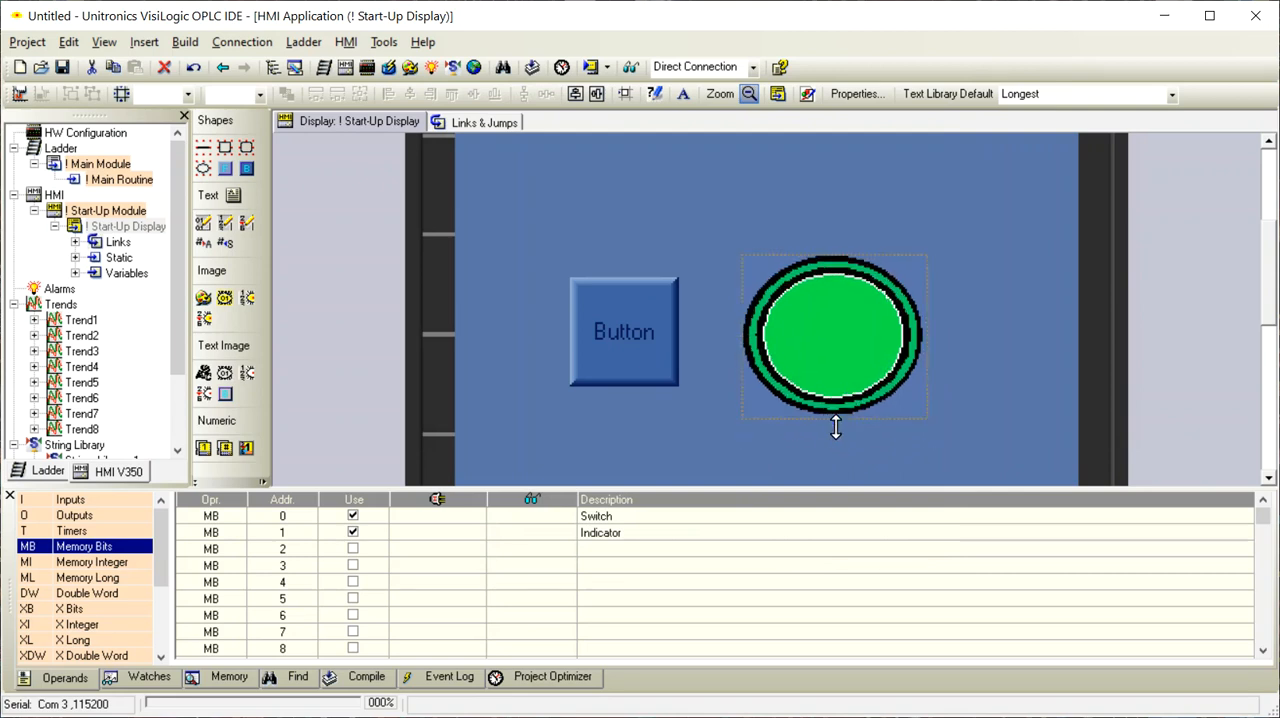
pyautogui.moveTo(838, 437); pyautogui.dragTo(857, 410)
pyautogui.click(999, 416)
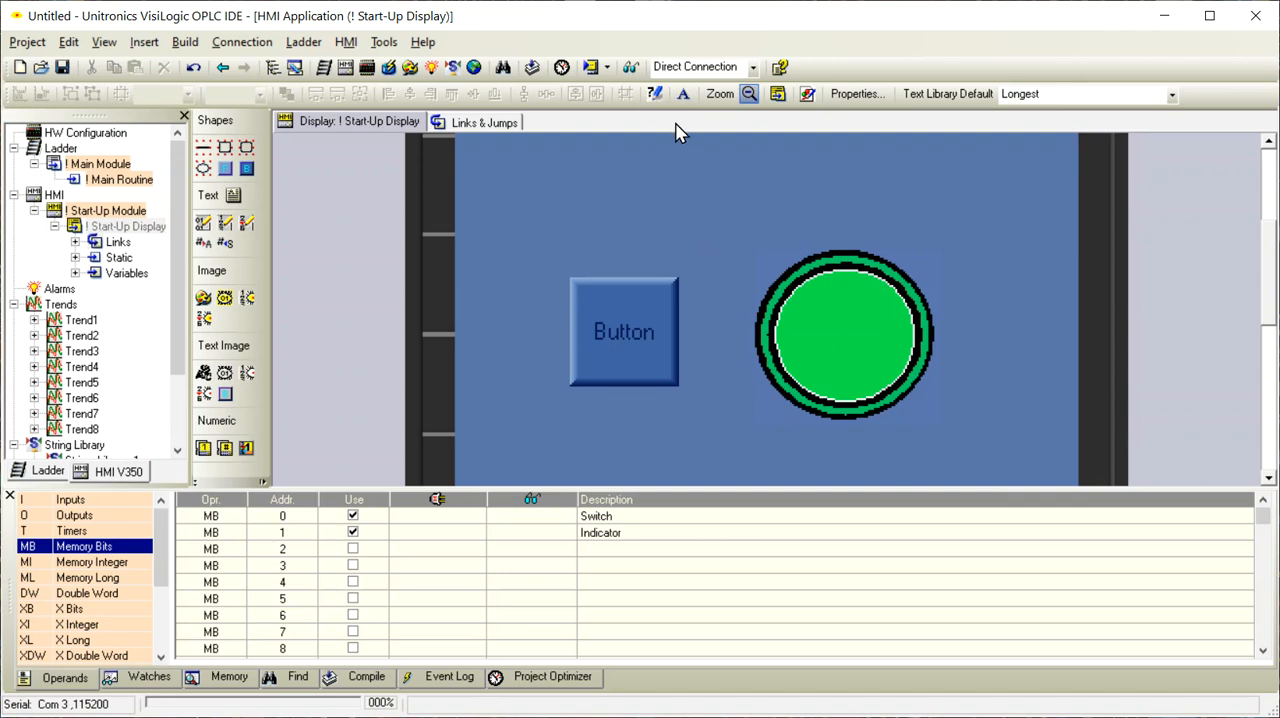
# Check the PC communication settings and download the project to the PLC with the standard Download option, including its images
pyautogui.click(244, 44)
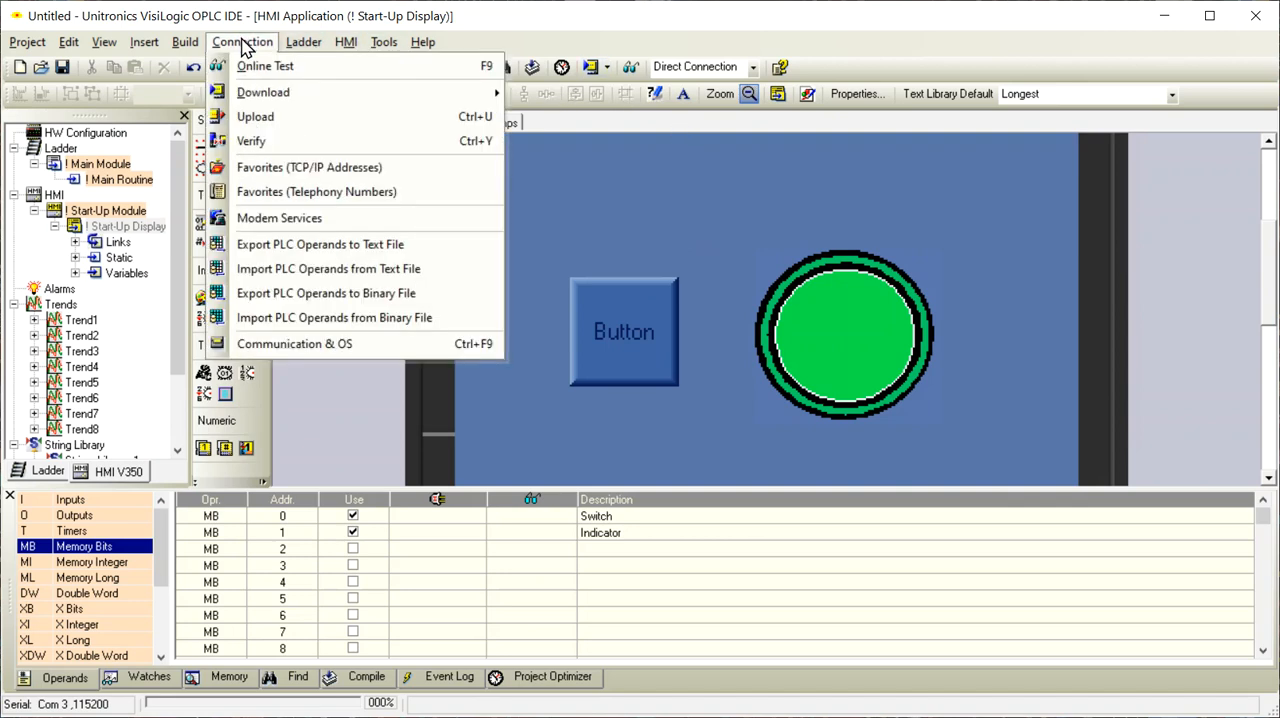
pyautogui.click(336, 345)
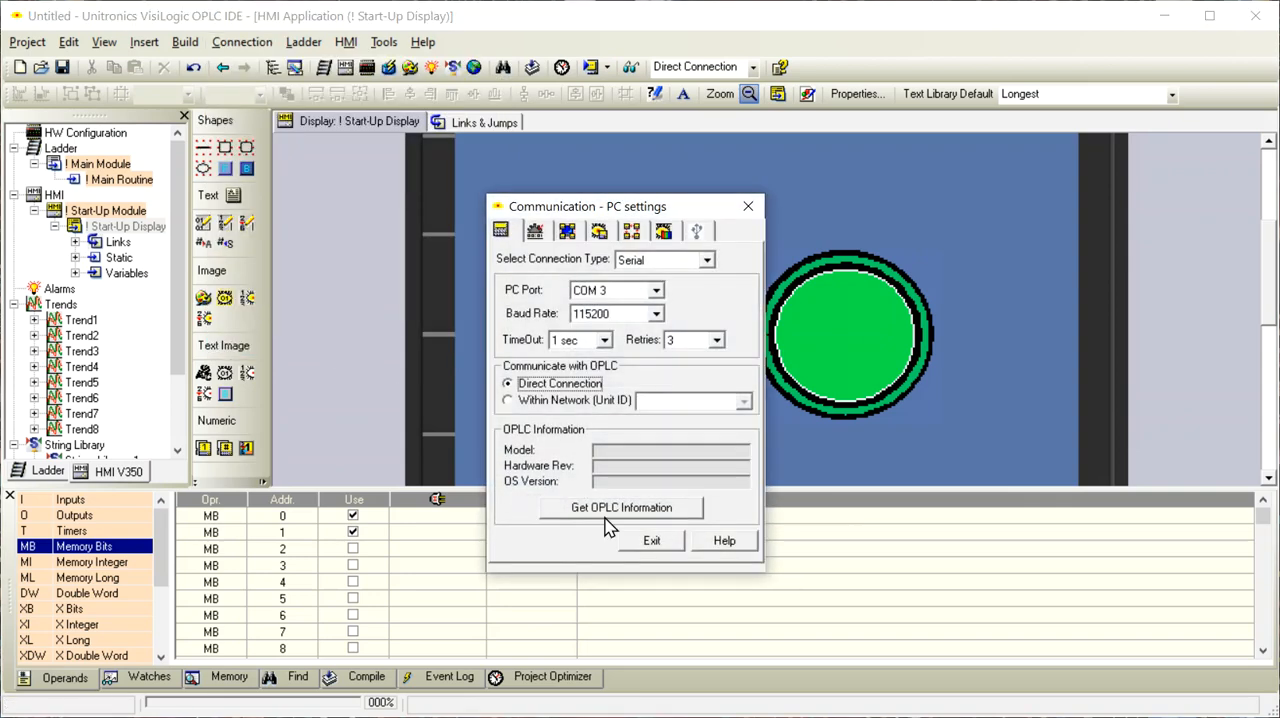
pyautogui.click(748, 207)
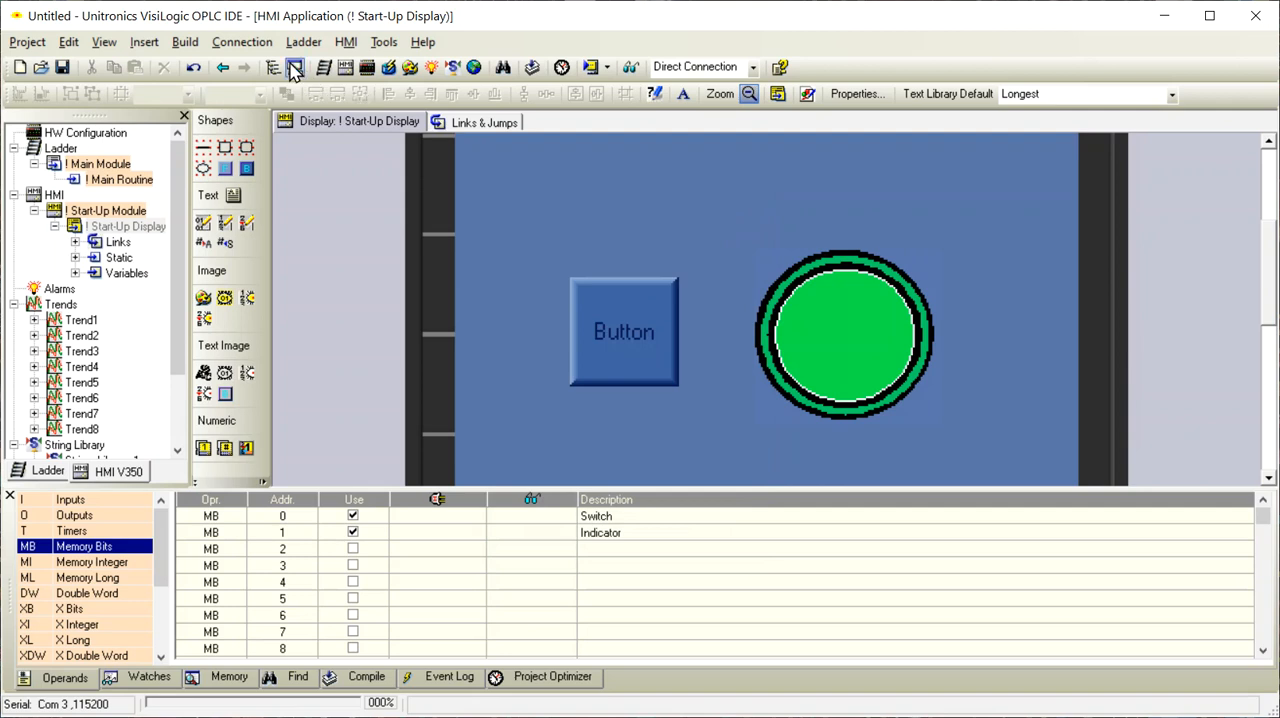
pyautogui.click(242, 44)
pyautogui.moveTo(262, 102)
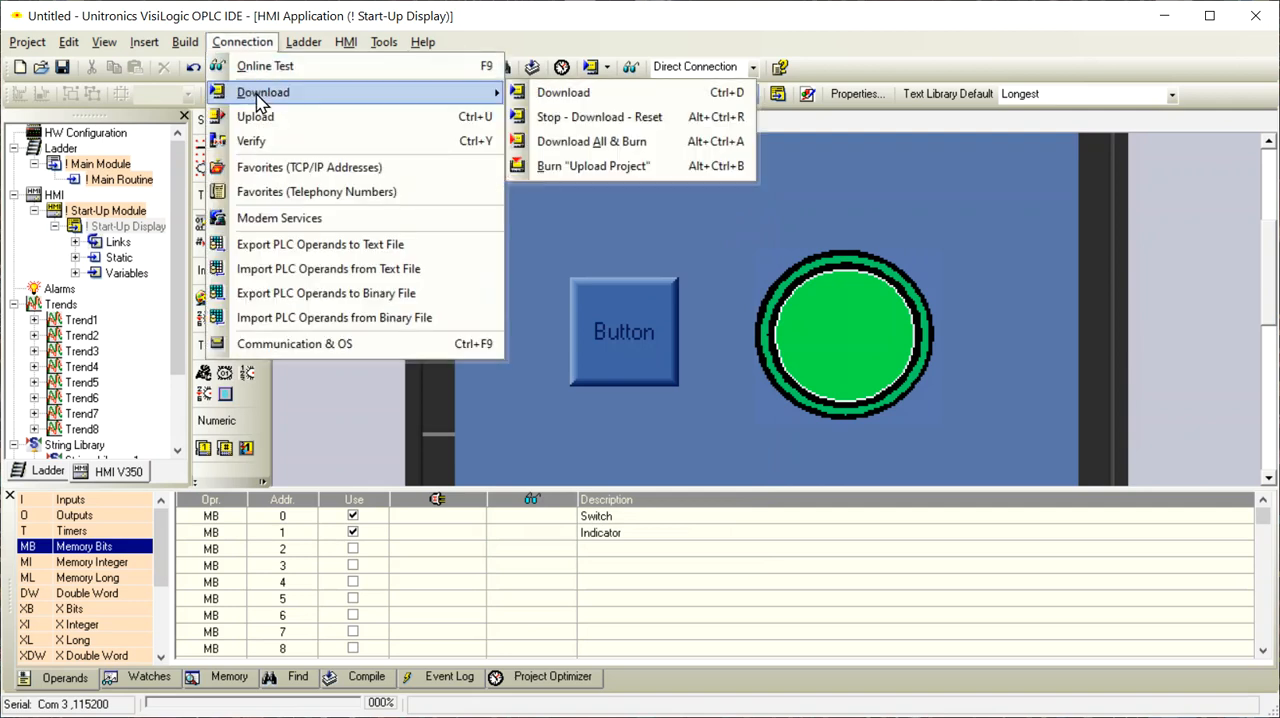
pyautogui.click(585, 96)
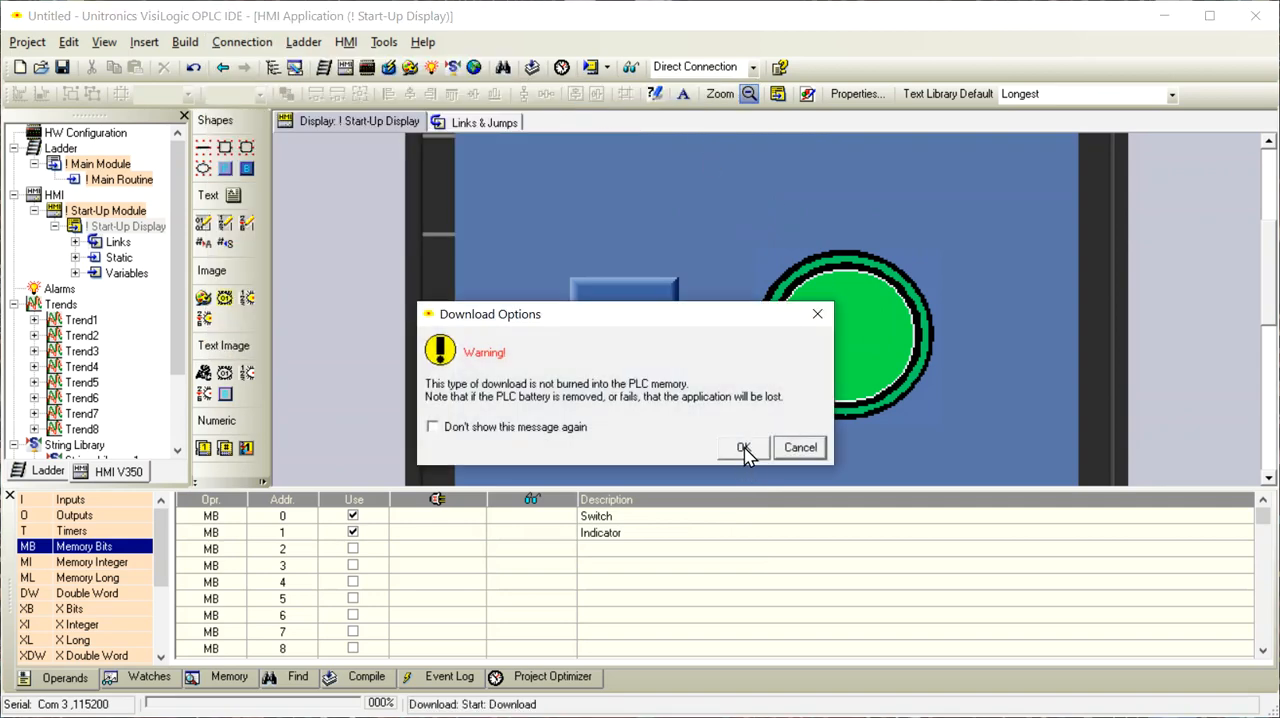
pyautogui.click(744, 448)
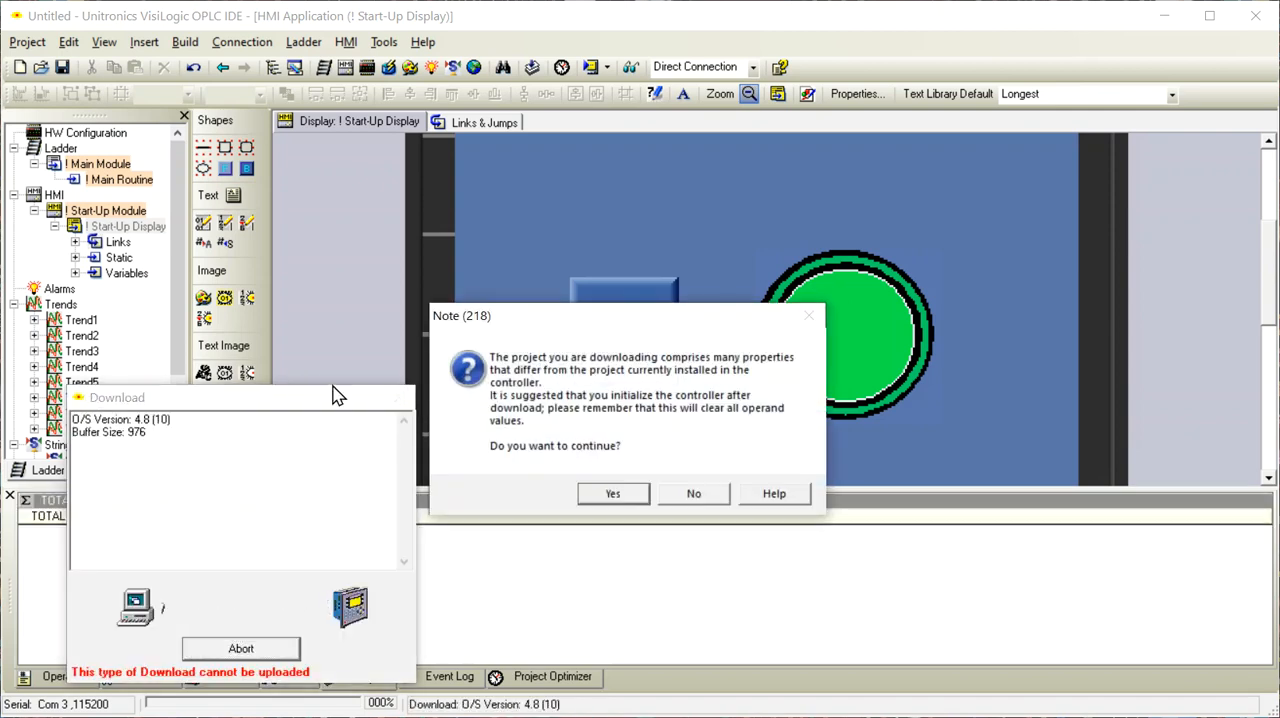
pyautogui.click(613, 494)
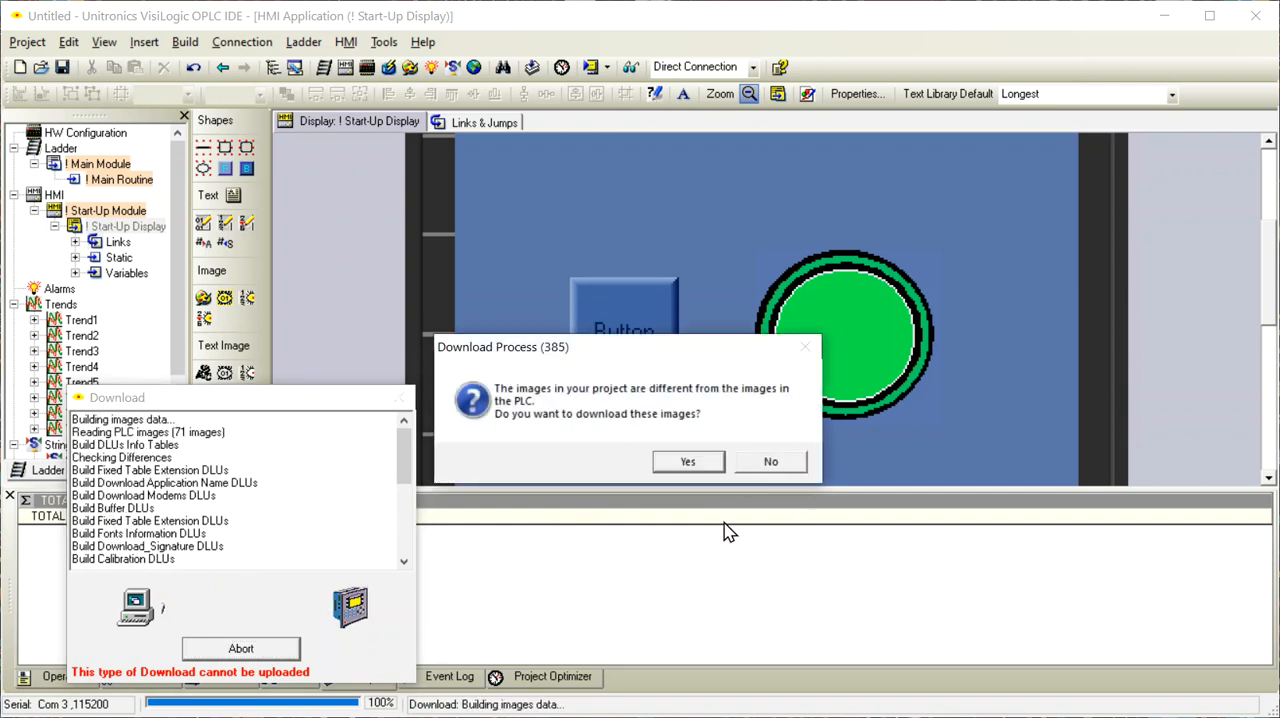
pyautogui.click(689, 463)
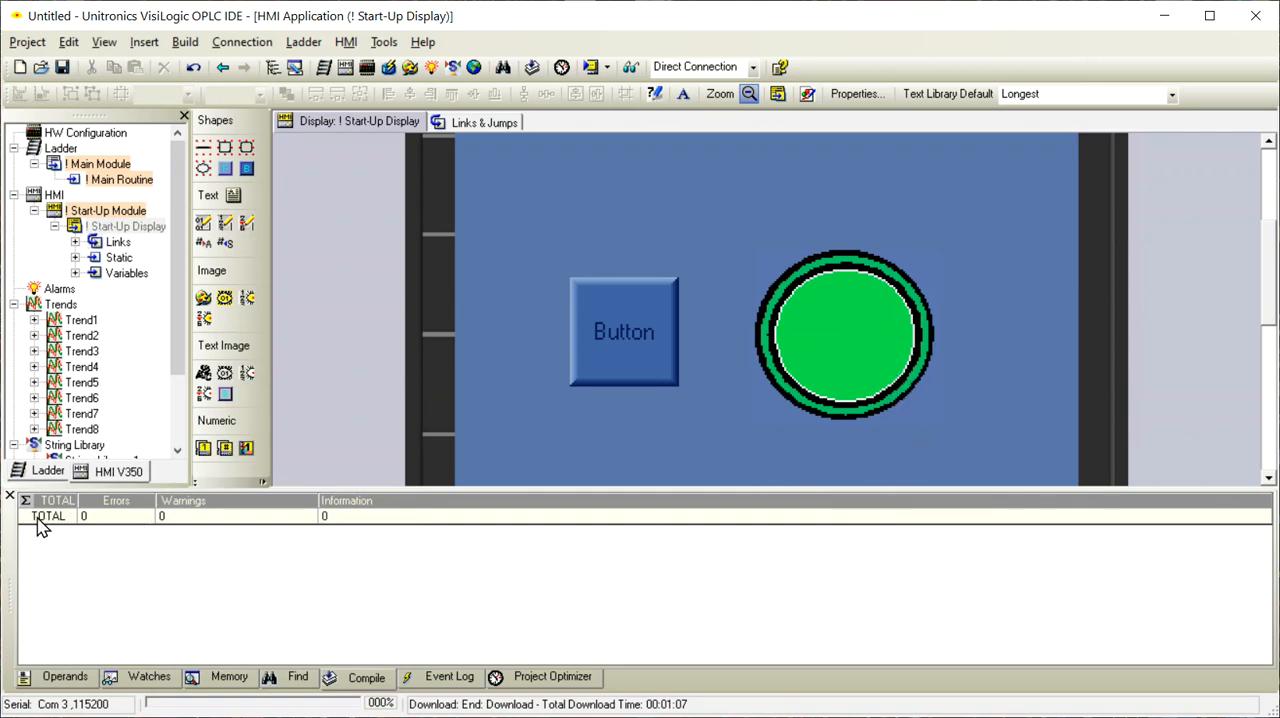
# Start an online test with the memory bit operands listed and show the remote Vision 350 panel beside the Main Routine ladder
pyautogui.click(72, 687)
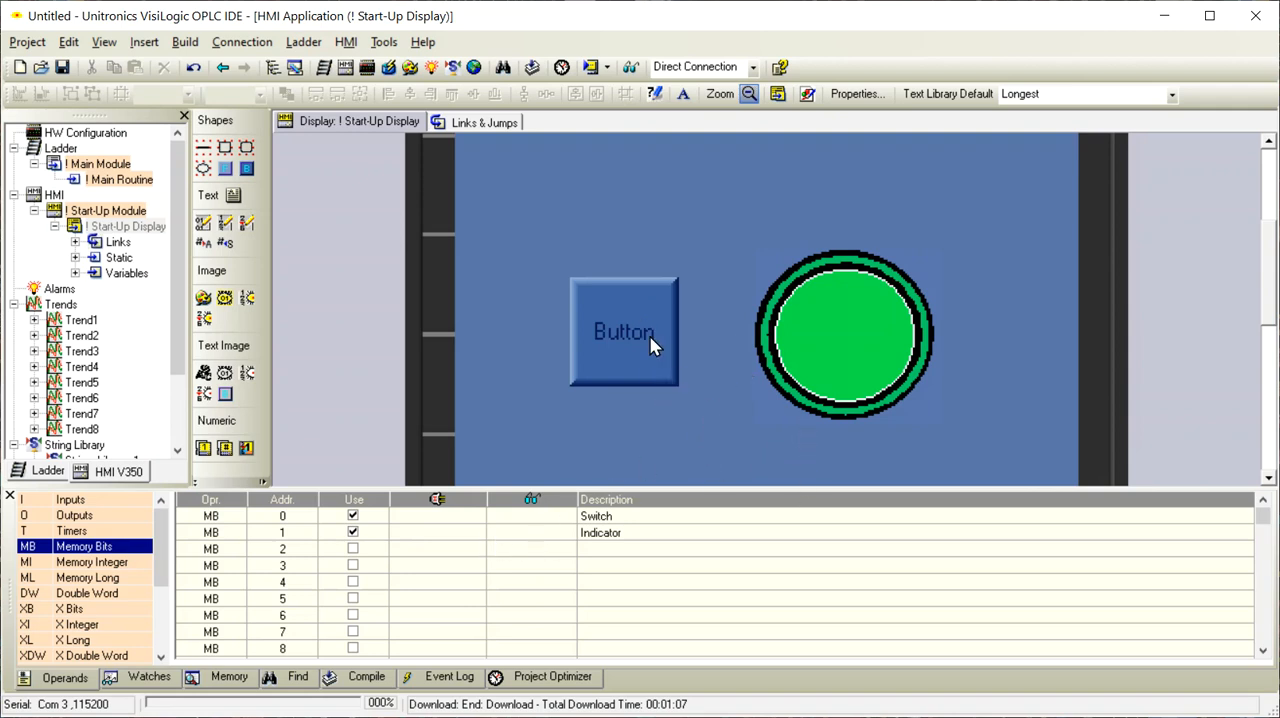
pyautogui.click(631, 68)
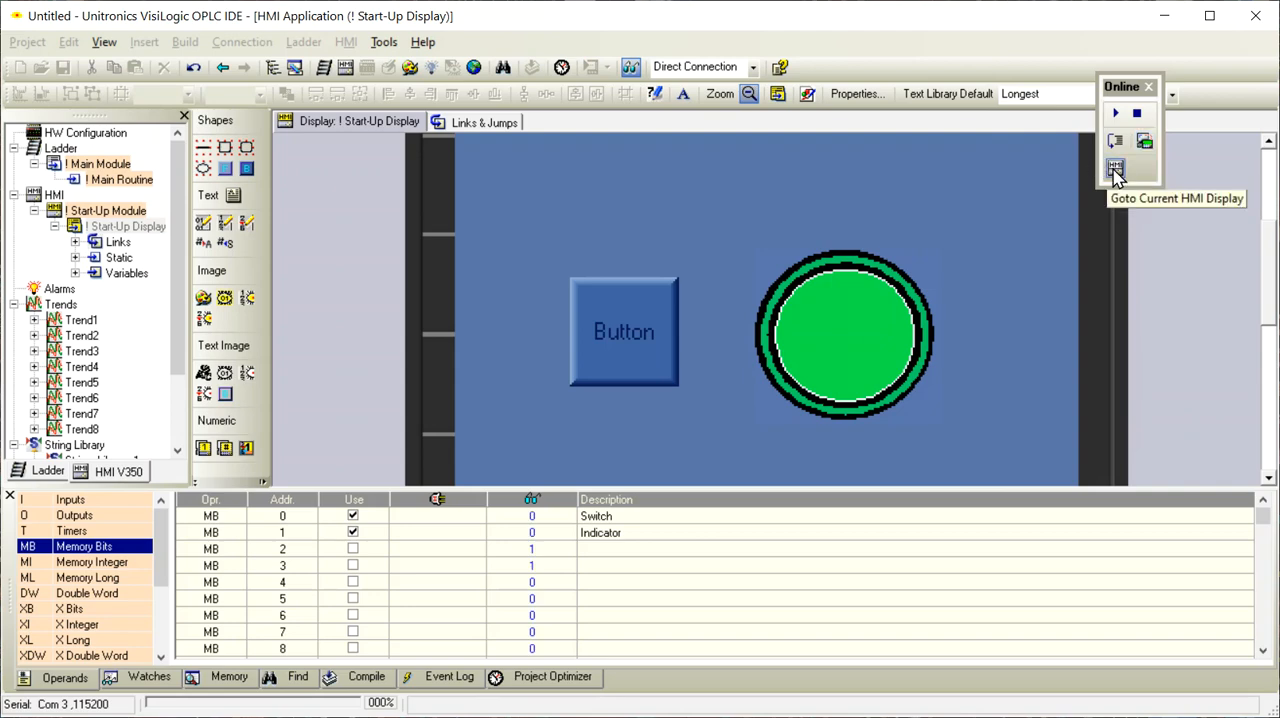
pyautogui.click(1144, 141)
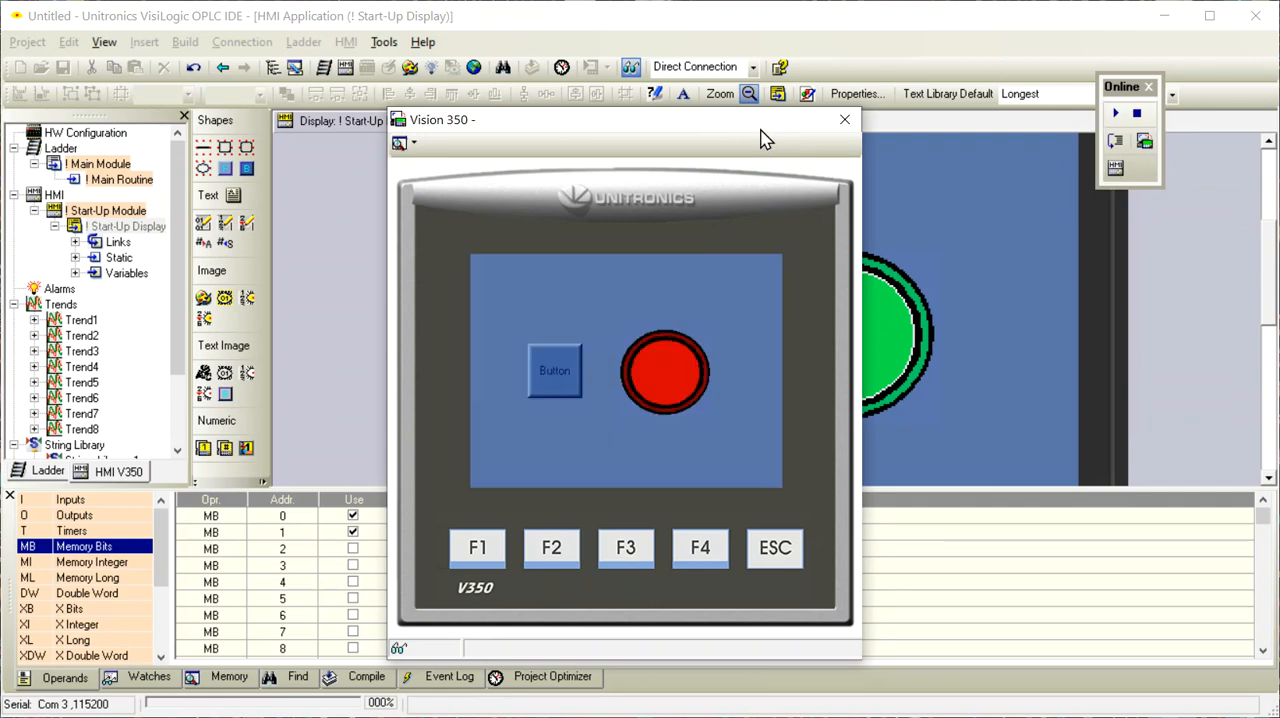
pyautogui.moveTo(760, 138); pyautogui.dragTo(1118, 146)
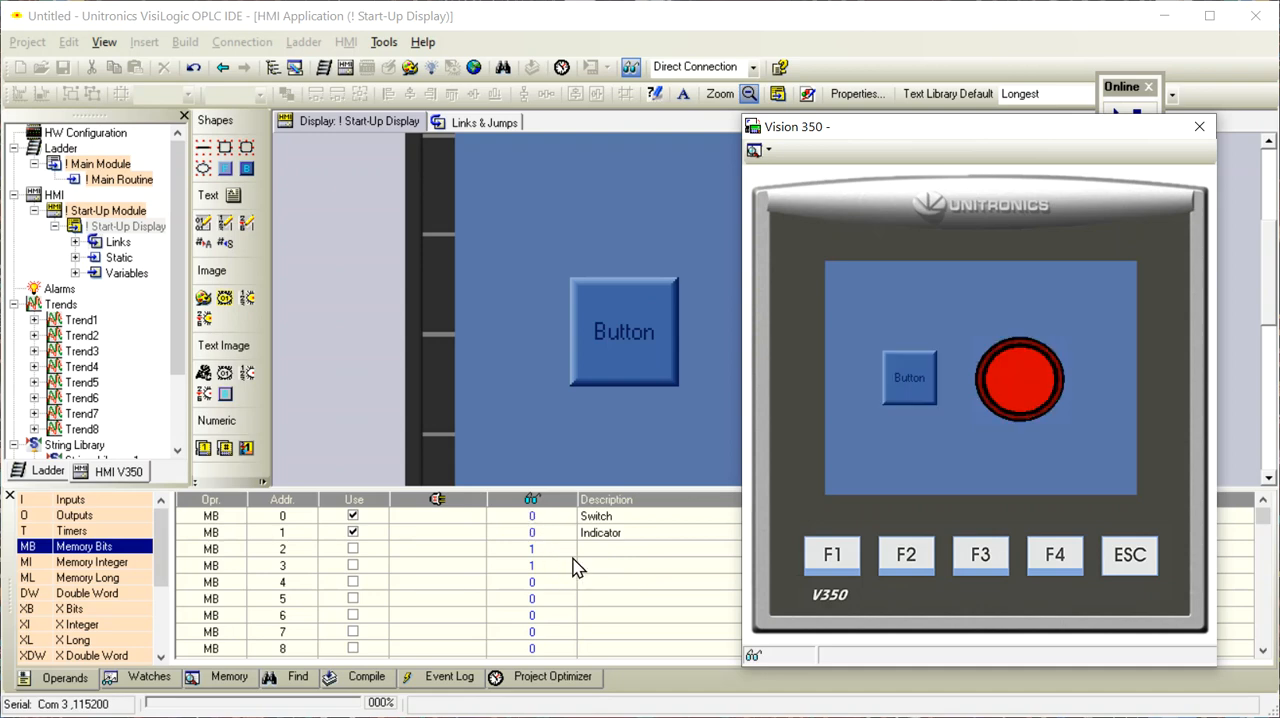
pyautogui.doubleClick(119, 179)
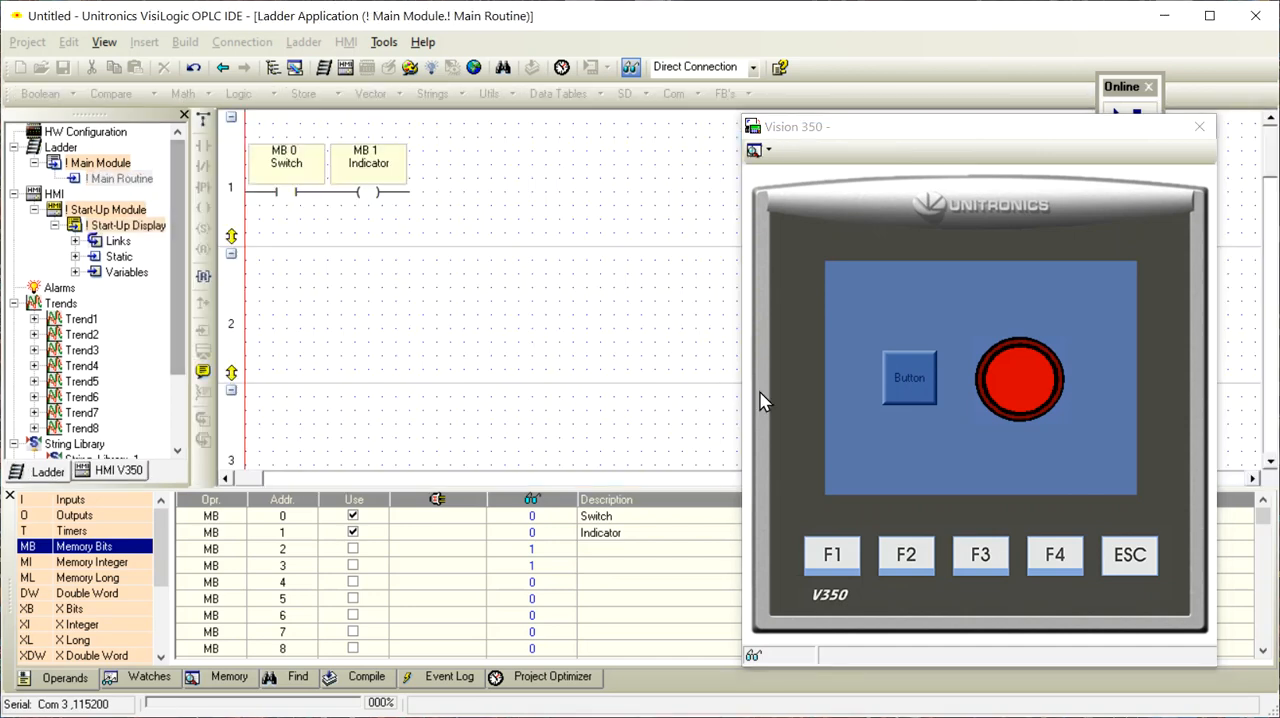